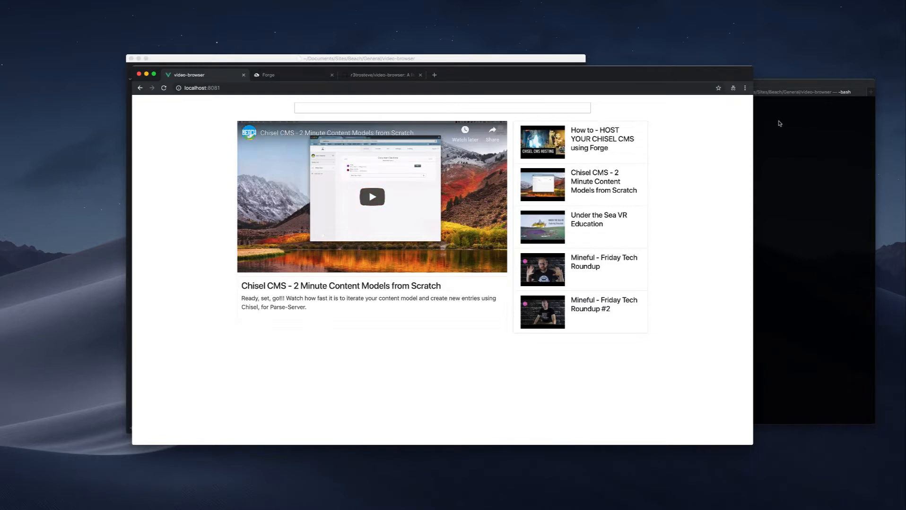
# Try out the video list in the local video-browser app by selecting several entries, finishing with Mineful - Friday Tech Roundup #2.
pyautogui.click(586, 140)
pyautogui.click(586, 182)
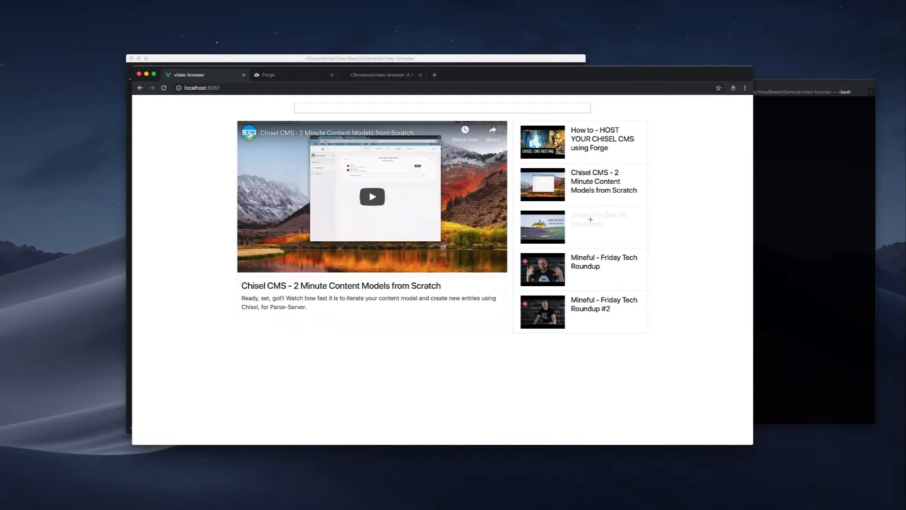
pyautogui.click(586, 220)
pyautogui.click(582, 266)
pyautogui.click(590, 138)
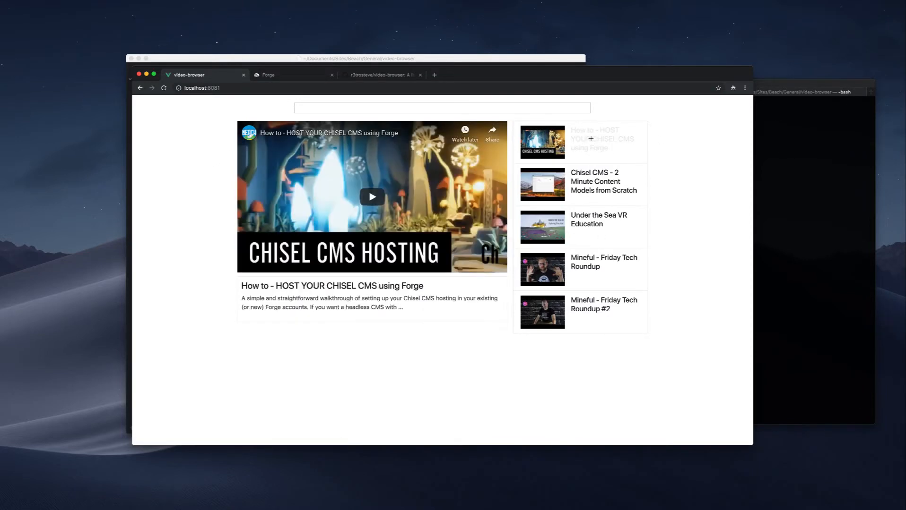
pyautogui.click(591, 182)
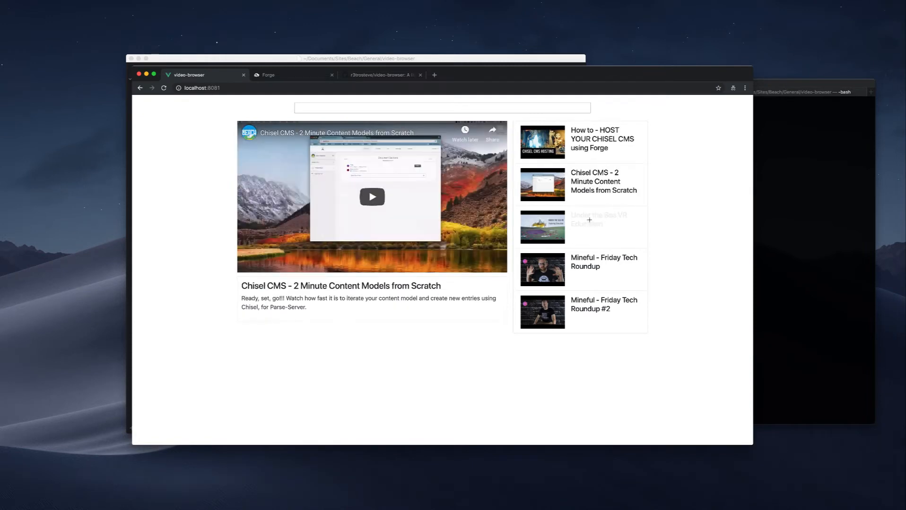
pyautogui.click(589, 221)
pyautogui.click(594, 283)
pyautogui.click(594, 299)
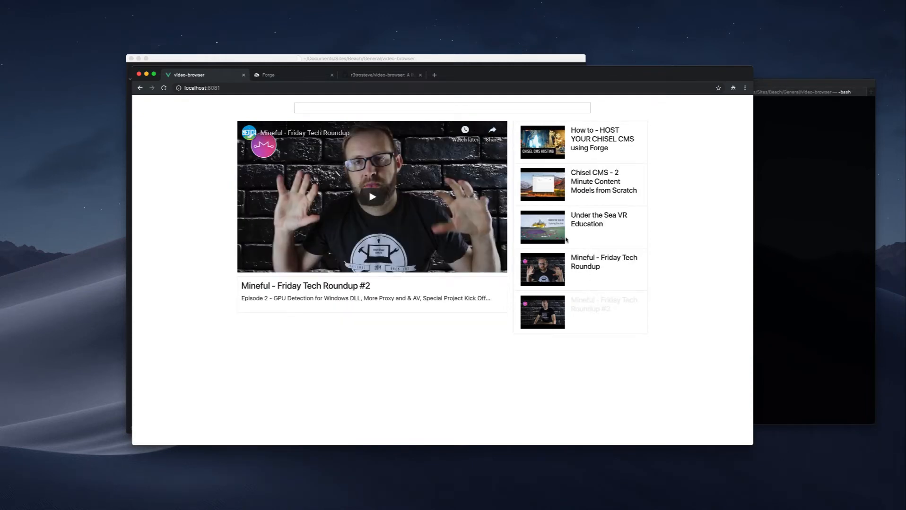
# Search the video-browser app for "chisel".
pyautogui.rightClick(376, 110)
pyautogui.click(359, 109)
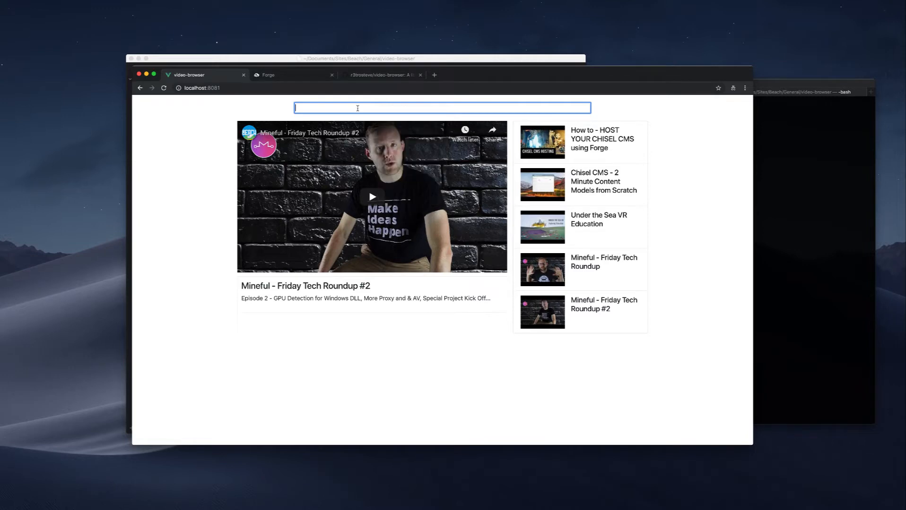
pyautogui.write('chisel')
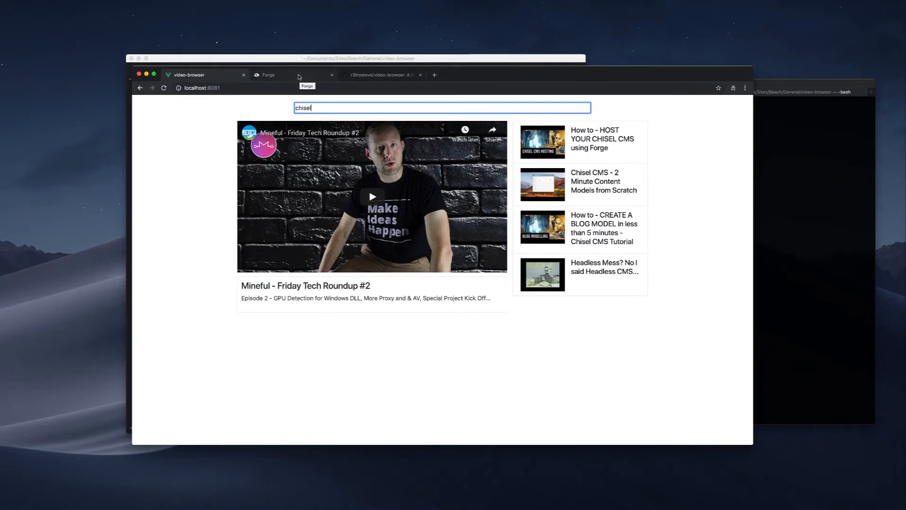
# Review the Forge welcome page and the video-browser repository's files and README on GitHub.
pyautogui.click(298, 77)
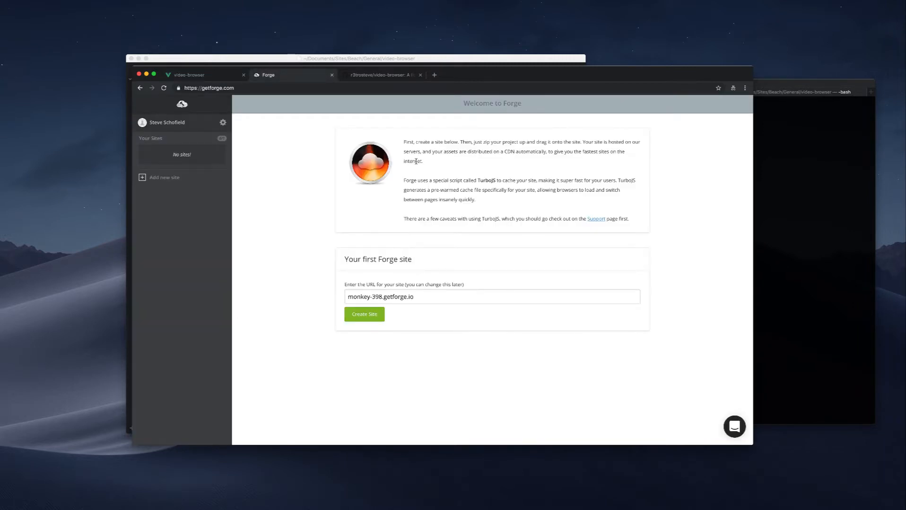
pyautogui.click(377, 76)
pyautogui.scroll(1, 666, 159)
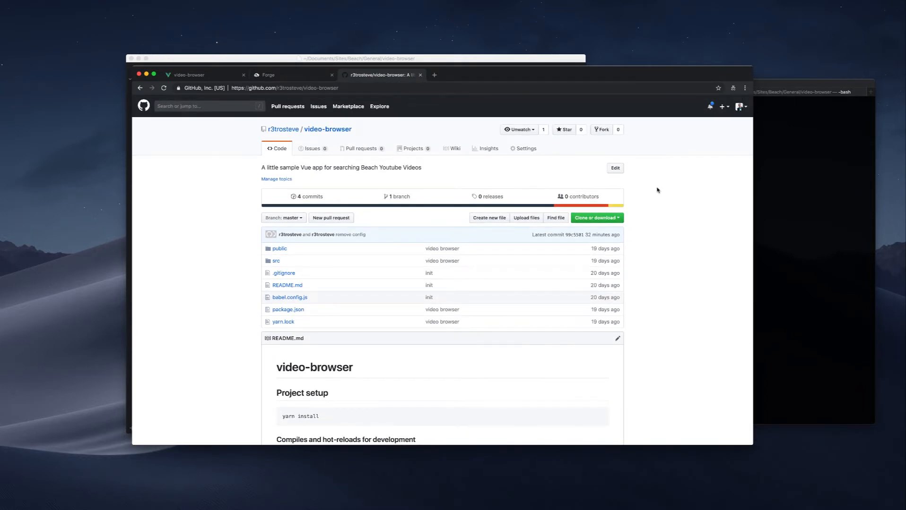
pyautogui.scroll(-3, 657, 189)
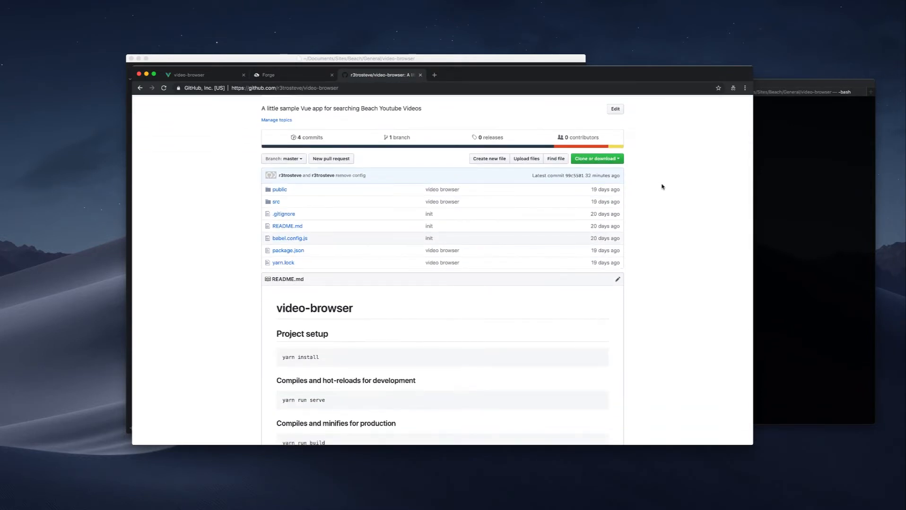
pyautogui.scroll(1, 661, 188)
pyautogui.scroll(2, 664, 187)
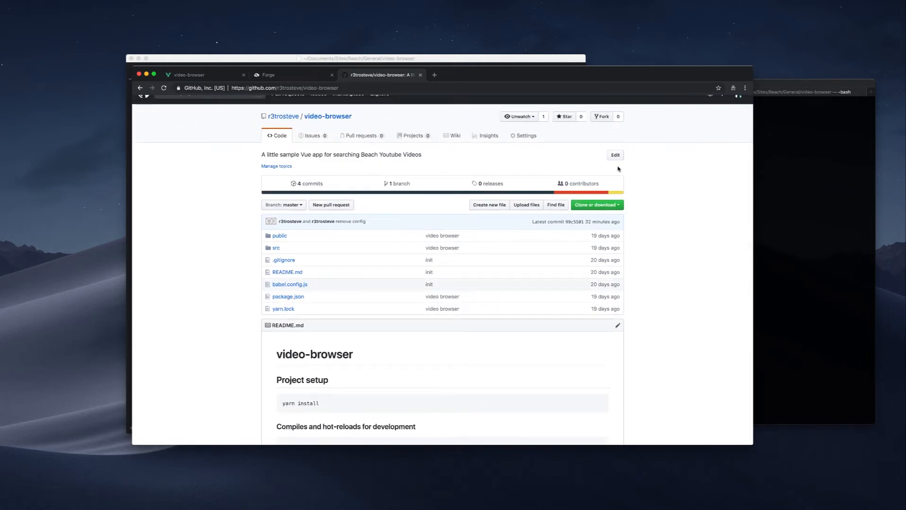
pyautogui.scroll(1, 618, 169)
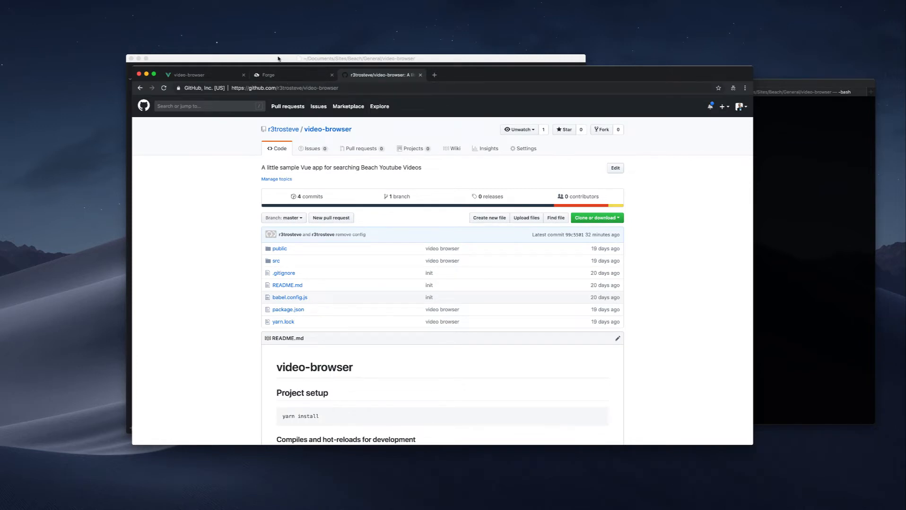
# Switch to the code editor with the video-browser project and view App.vue in the src folder.
pyautogui.click(201, 76)
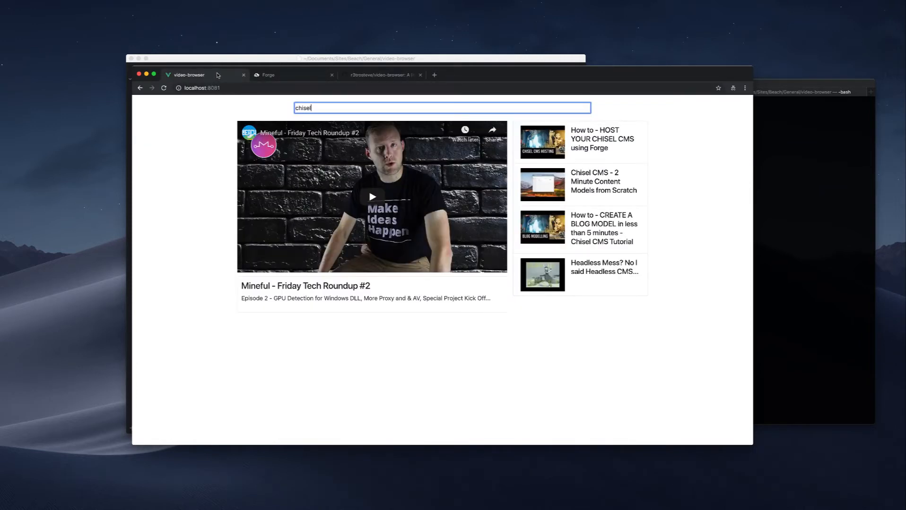
pyautogui.click(262, 58)
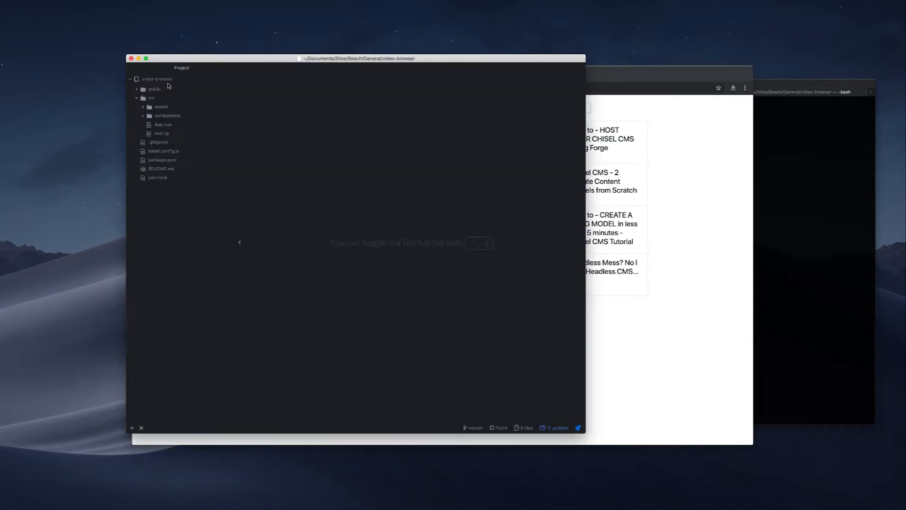
pyautogui.click(154, 125)
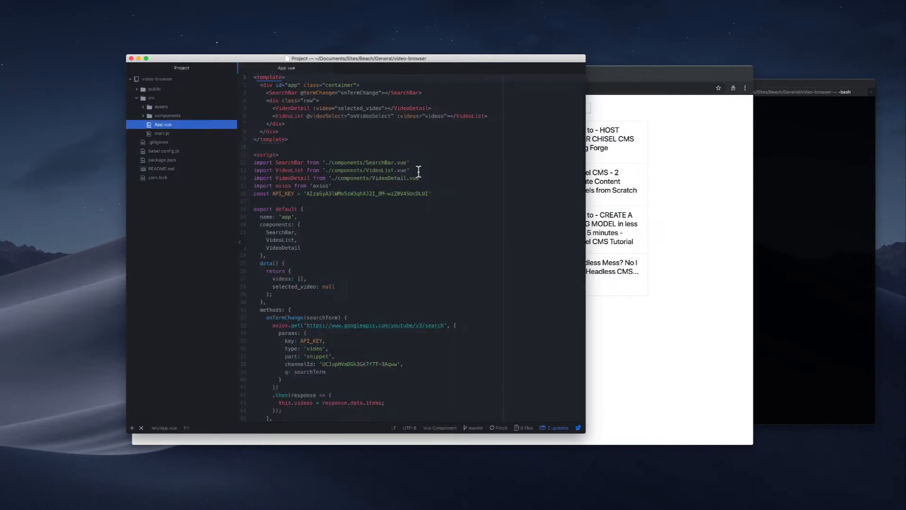
pyautogui.scroll(5, 418, 171)
# Create a new file named vue.config.js in the video-browser project root.
pyautogui.rightClick(151, 79)
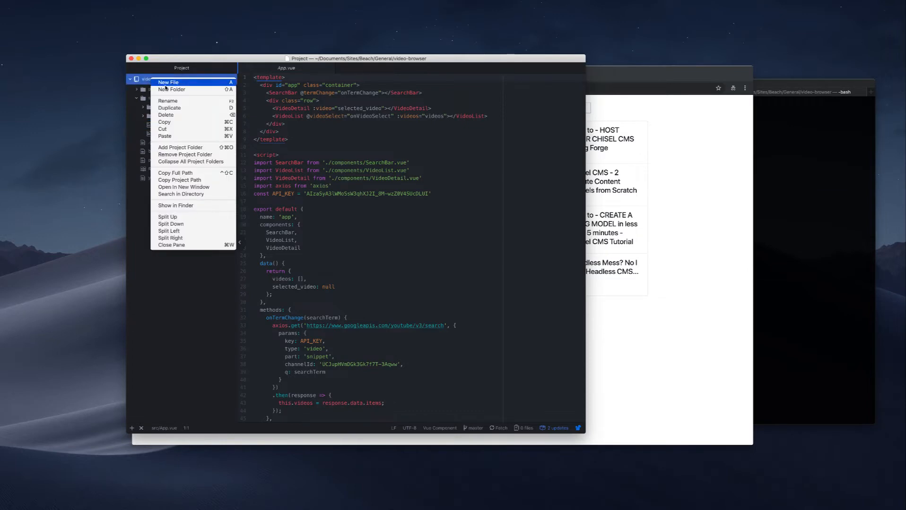
pyautogui.click(166, 83)
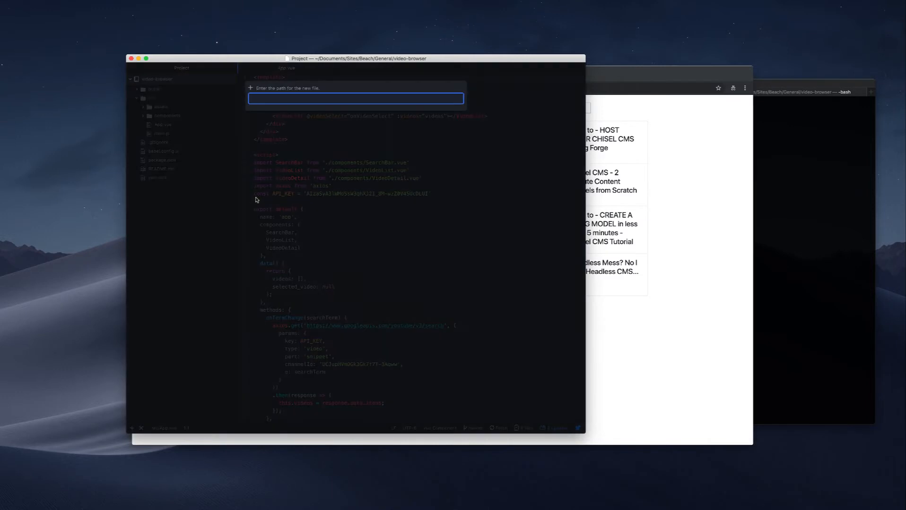
pyautogui.write('vue.config.js')
pyautogui.press('Return')
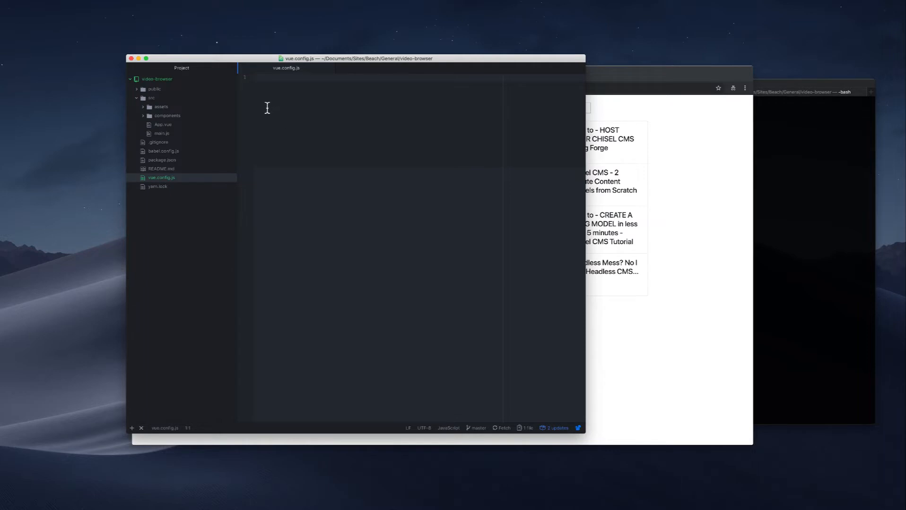
# Start a module.exports object in vue.config.js.
pyautogui.write('module.exports = {')
pyautogui.press('Return')
# Add an outputDir property with the path '../Build' inside the module.exports object.
pyautogui.write('o')
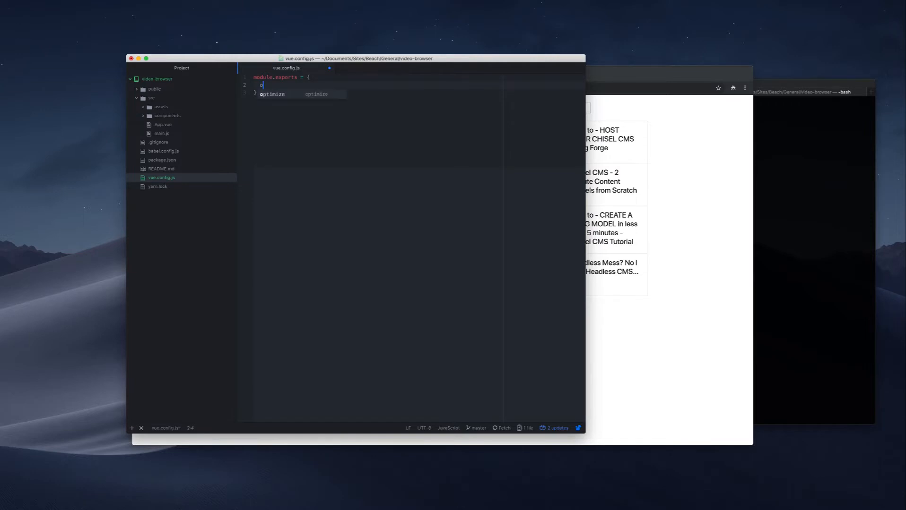
pyautogui.write('utputD')
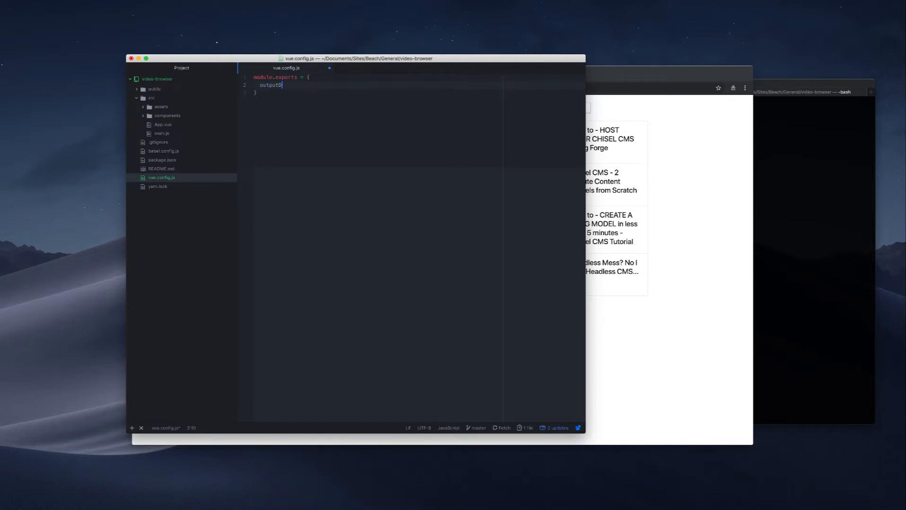
pyautogui.write("ir: '../Build")
# Correct the outputDir path to '../build/' and save vue.config.js with a semicolon closing the export.
pyautogui.moveTo(310, 85); pyautogui.dragTo(308, 85)
pyautogui.write('b')
pyautogui.press('Escape')
pyautogui.press('Down')
pyautogui.click(323, 85)
pyautogui.write('/')
pyautogui.press('Down')
pyautogui.write(';')
pyautogui.press('super+s')
# In the terminal, check the repository with git status and stage all changes with git add.
pyautogui.click(837, 152)
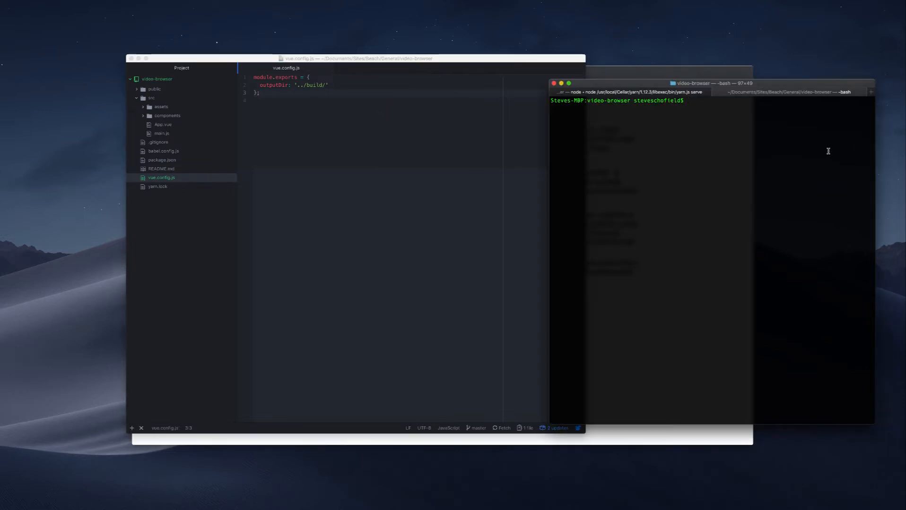
pyautogui.write('git status')
pyautogui.press('Return')
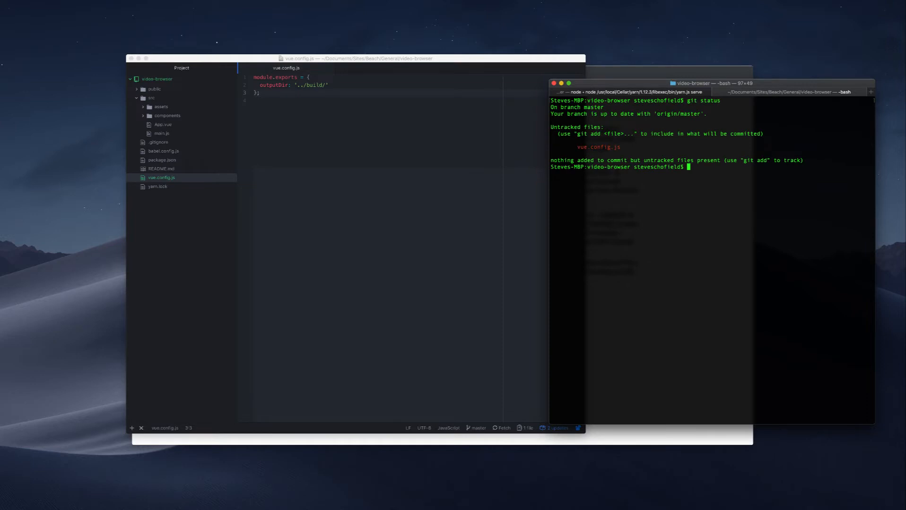
pyautogui.write('git add .')
pyautogui.press('Return')
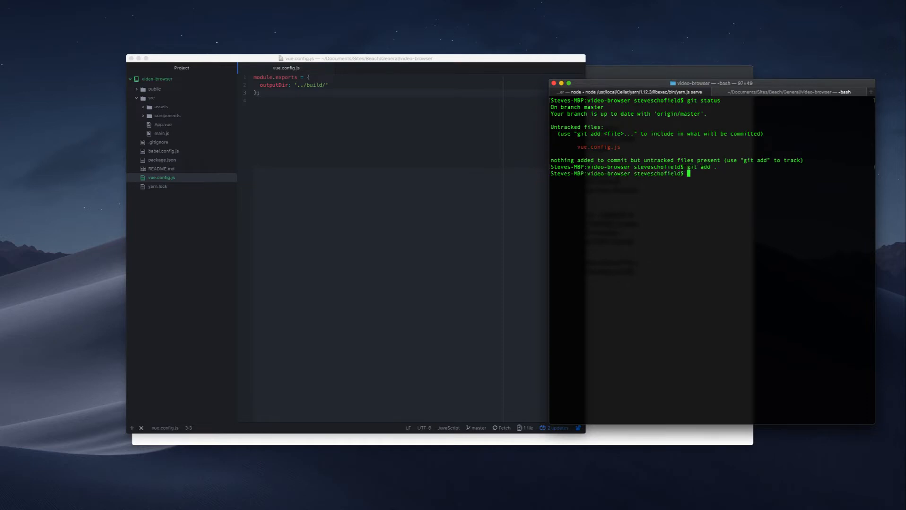
# Commit the staged file with the message "add vue config" and push it to the remote.
pyautogui.write('git commit -m "add vue config"')
pyautogui.press('Return')
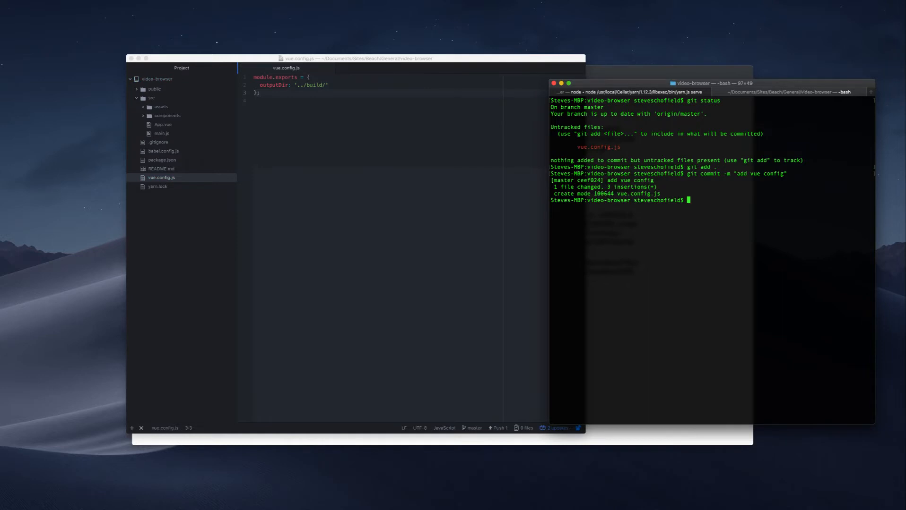
pyautogui.write('git push')
pyautogui.press('Return')
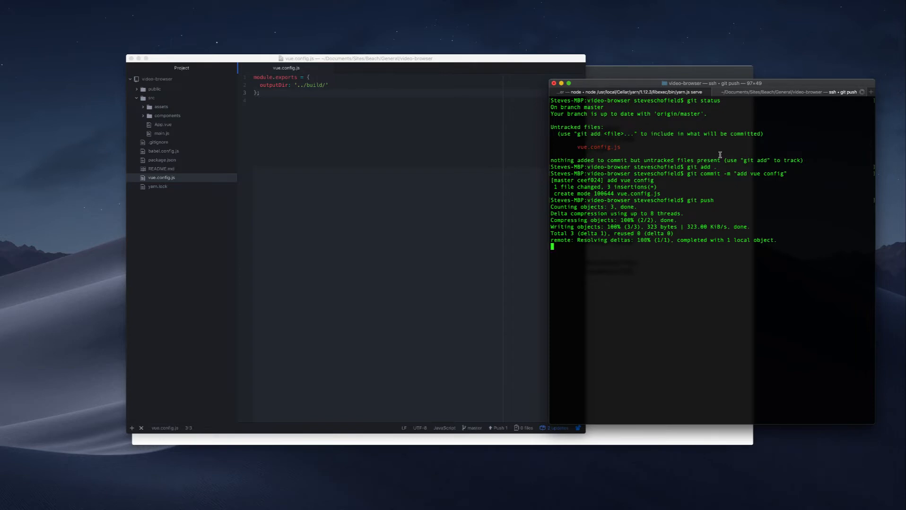
# Return to the browser, refresh the GitHub repository, inspect the pushed vue.config.js and go back to the file list.
pyautogui.press('super+Tab')
pyautogui.press('super+Tab')
pyautogui.press('super+Tab')
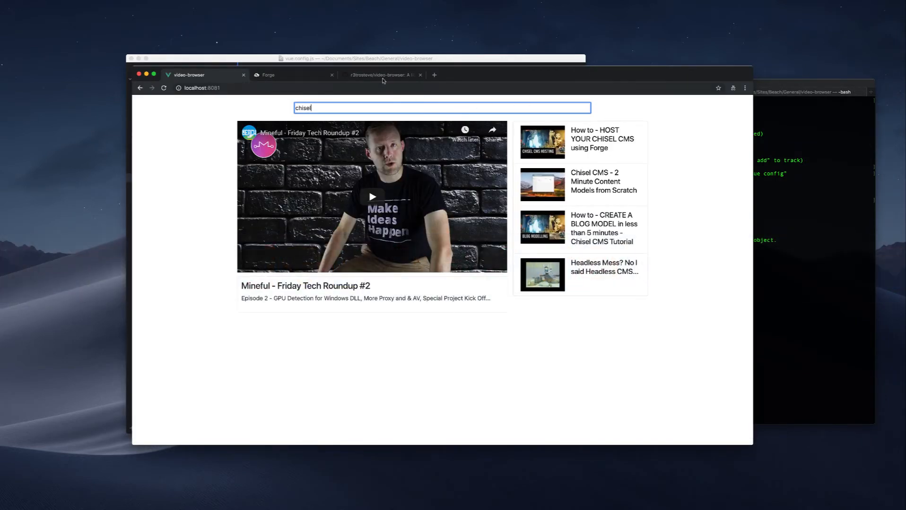
pyautogui.click(383, 76)
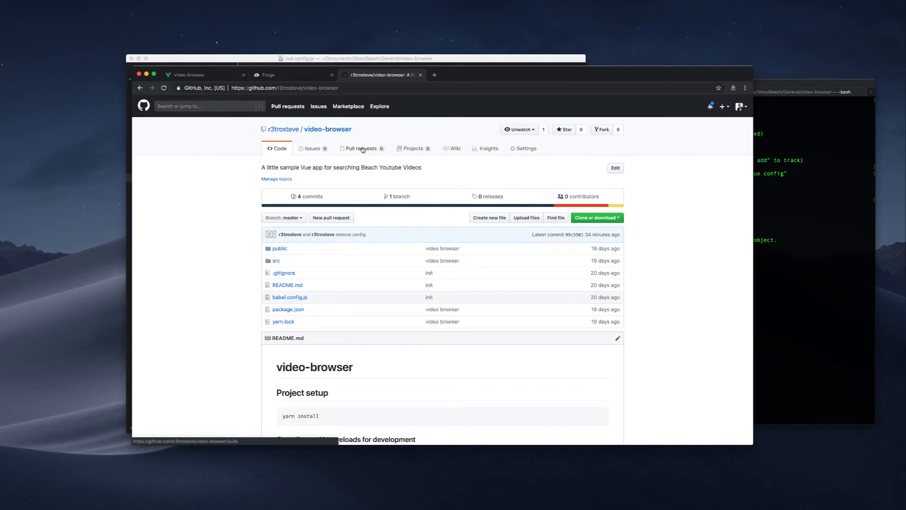
pyautogui.scroll(-2, 364, 156)
pyautogui.click(165, 89)
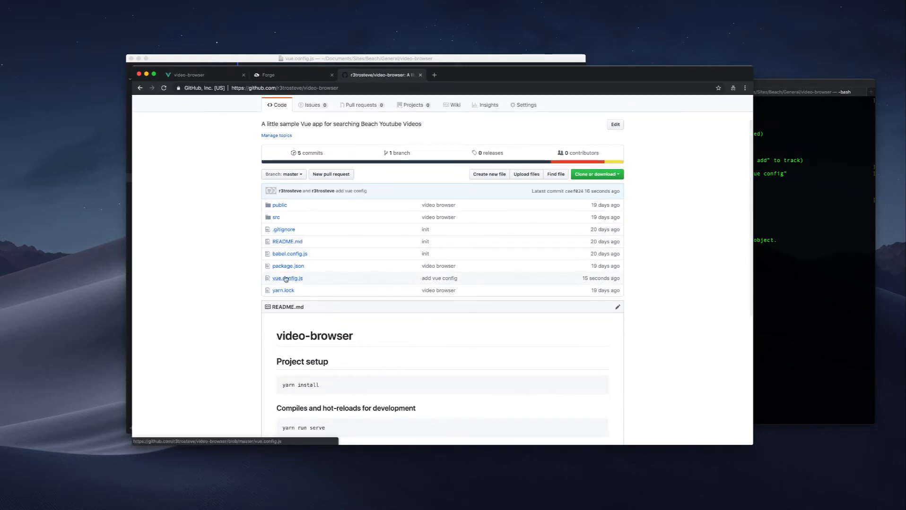
pyautogui.click(286, 279)
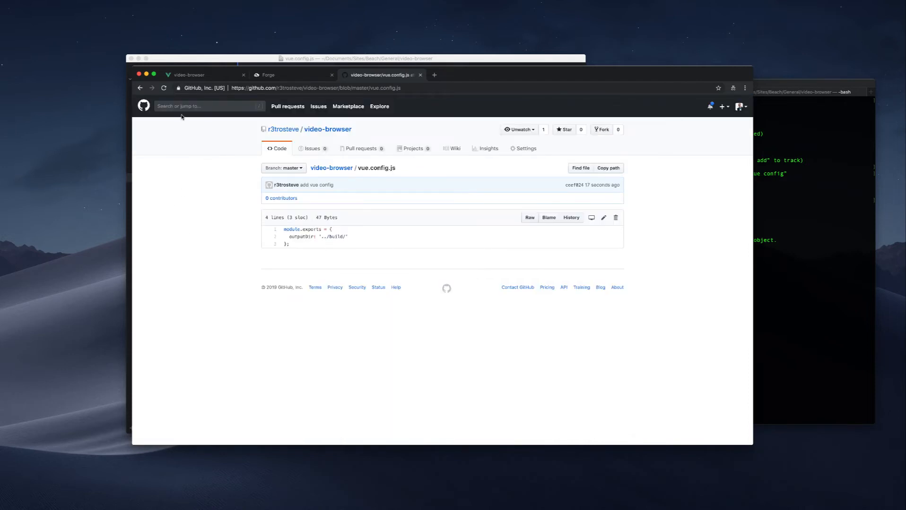
pyautogui.click(140, 88)
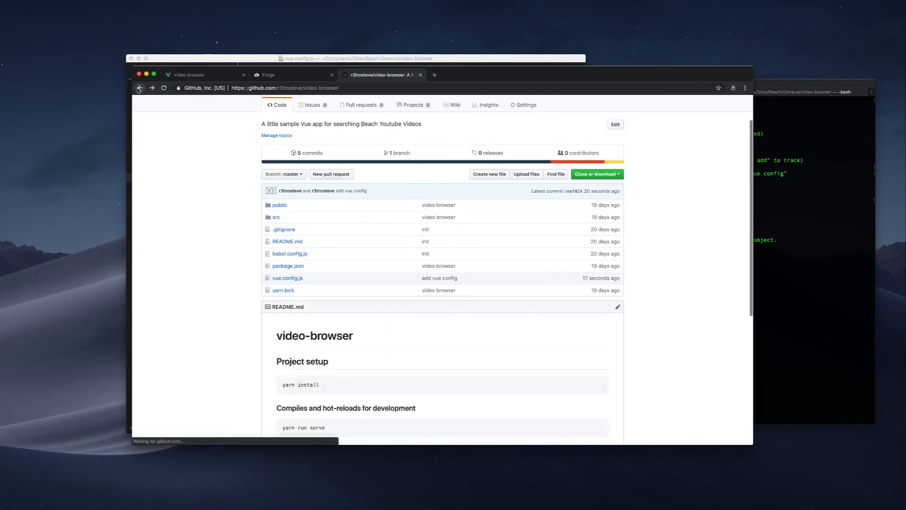
# Create the first Forge site with the URL vue-ci.getforge.io.
pyautogui.click(279, 75)
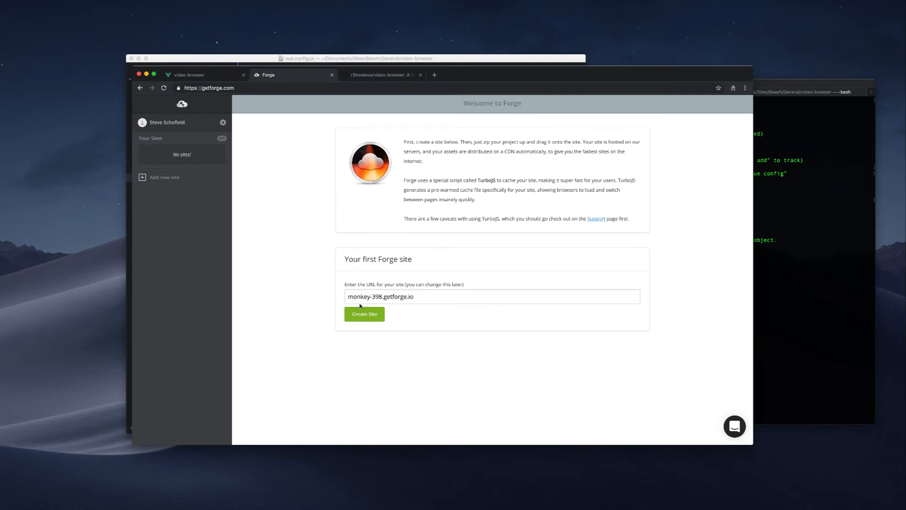
pyautogui.moveTo(382, 297); pyautogui.dragTo(321, 299)
pyautogui.write('vue-ci')
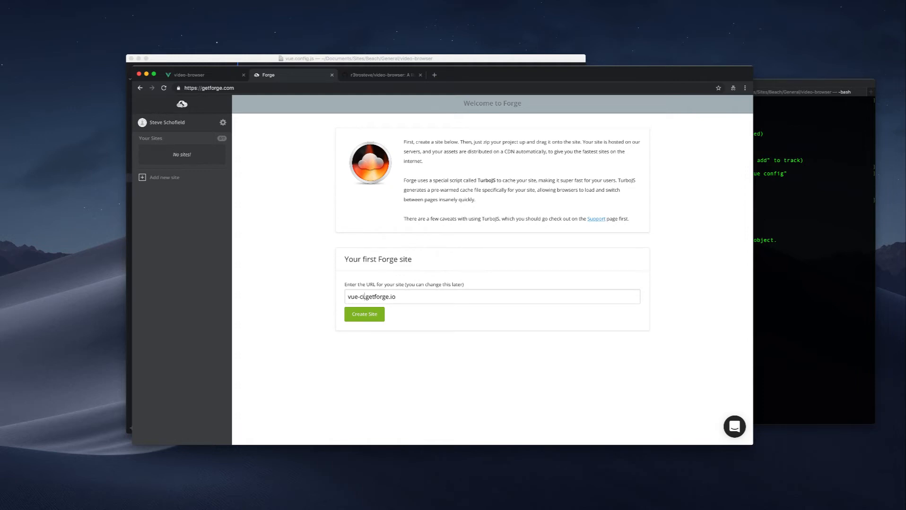
pyautogui.click(372, 316)
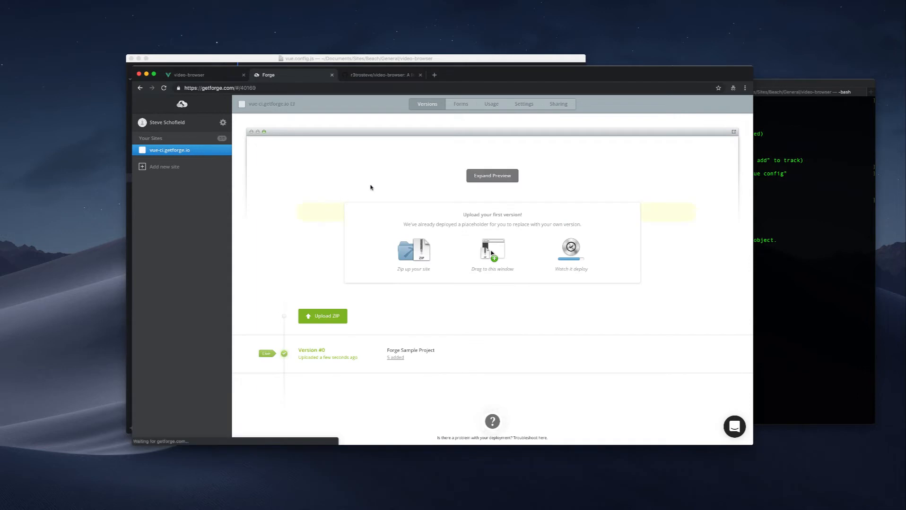
# Choose syncing with GitHub as the deployment method in the vue-ci.getforge.io site settings.
pyautogui.click(525, 105)
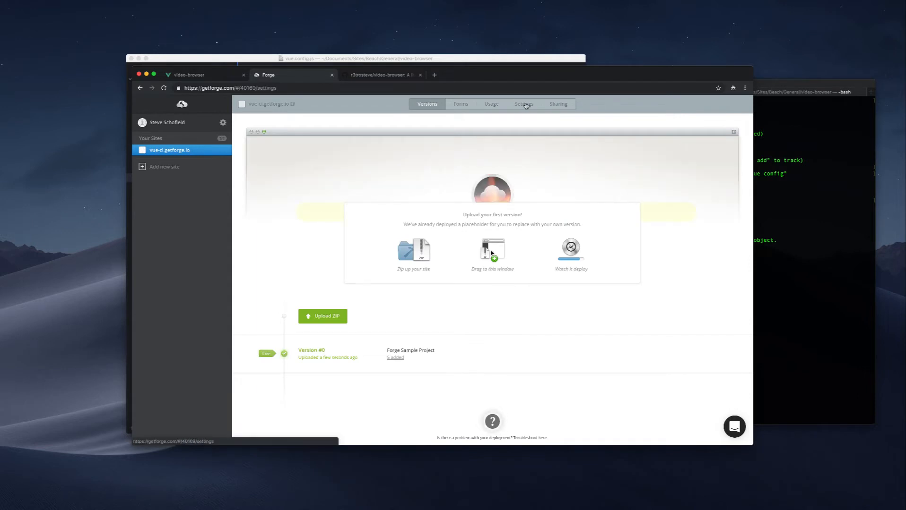
pyautogui.scroll(-2, 575, 244)
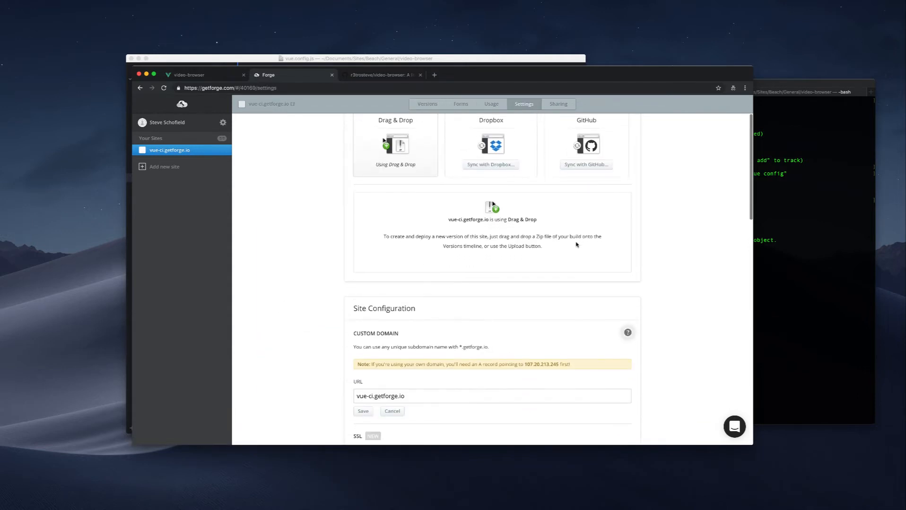
pyautogui.scroll(4, 576, 244)
pyautogui.click(584, 225)
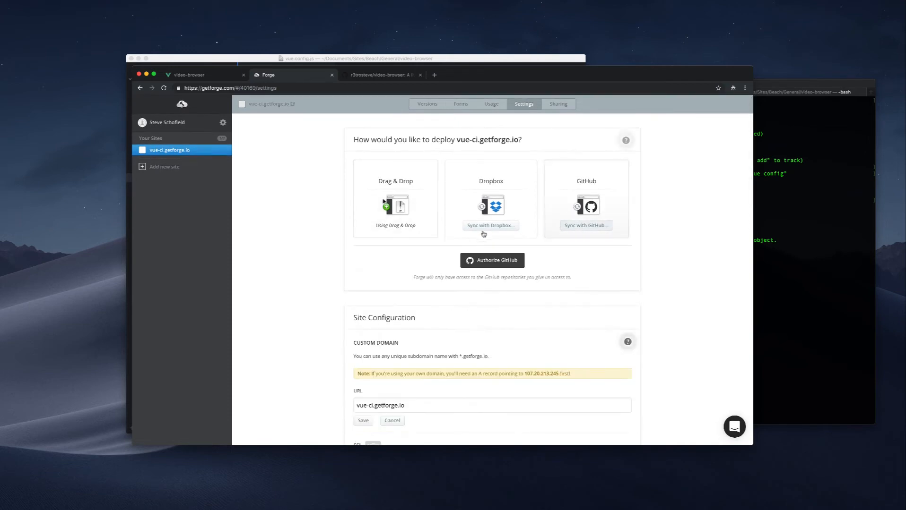
# Authorize GitHub, filter the repositories by "video", and sync the site with the video-browser repository's root folder on the master branch.
pyautogui.click(478, 260)
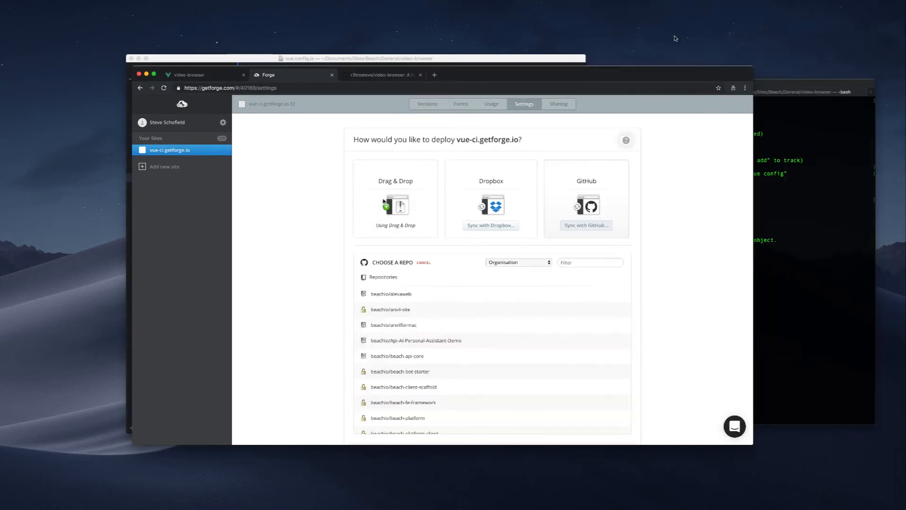
pyautogui.click(590, 262)
pyautogui.write('video')
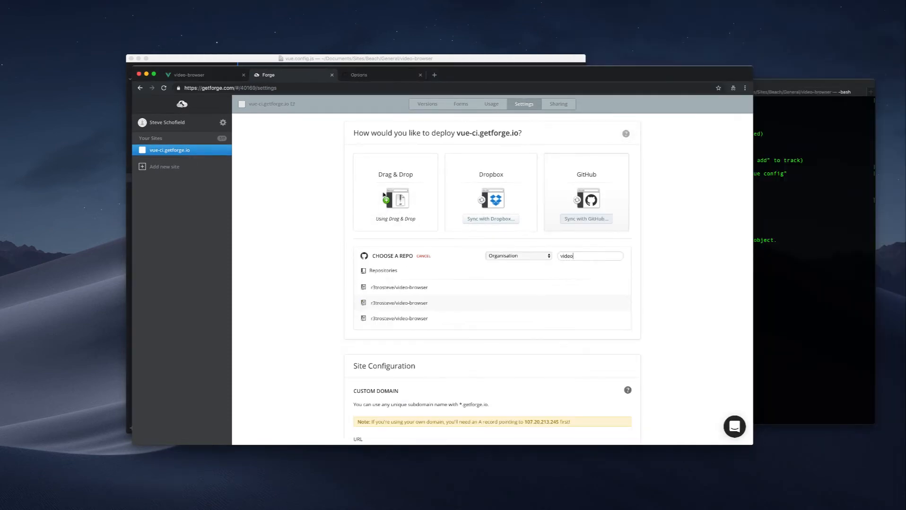
pyautogui.click(424, 289)
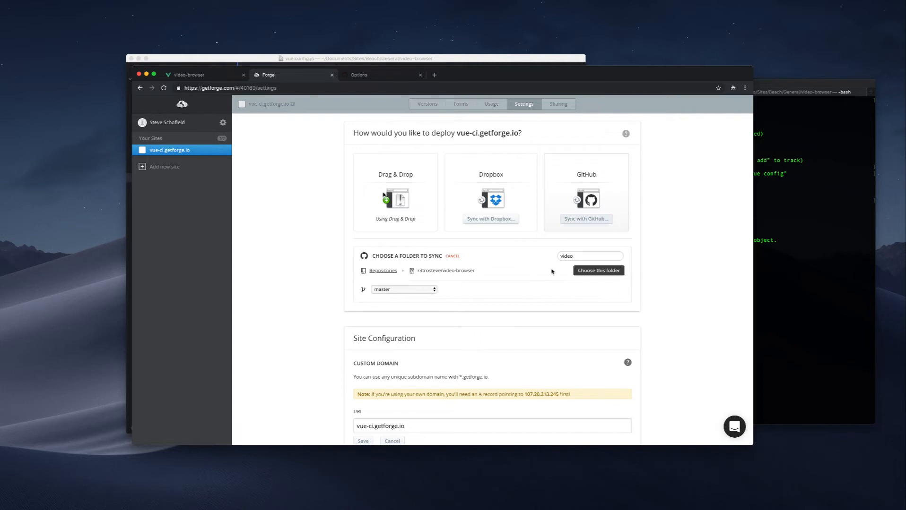
pyautogui.click(592, 271)
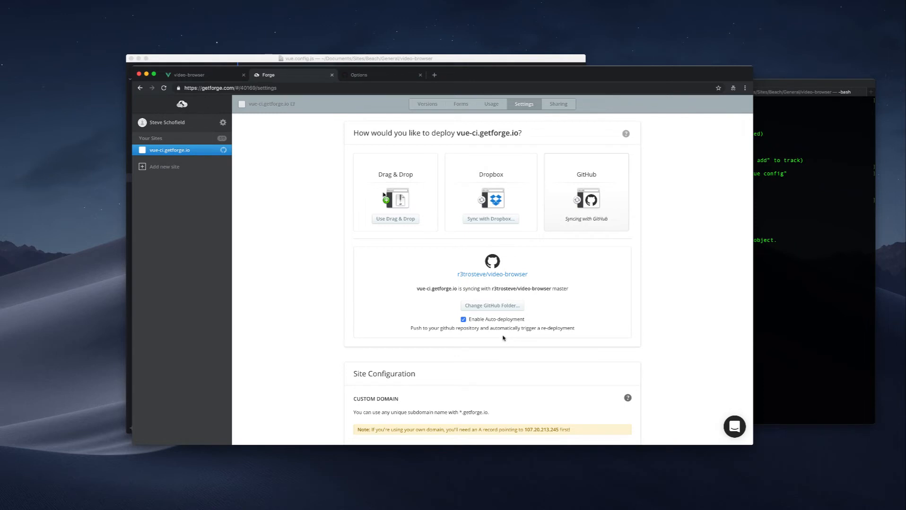
# Set the site's Cloud Services option to Webpack Cloud Service and save it.
pyautogui.scroll(-4, 504, 338)
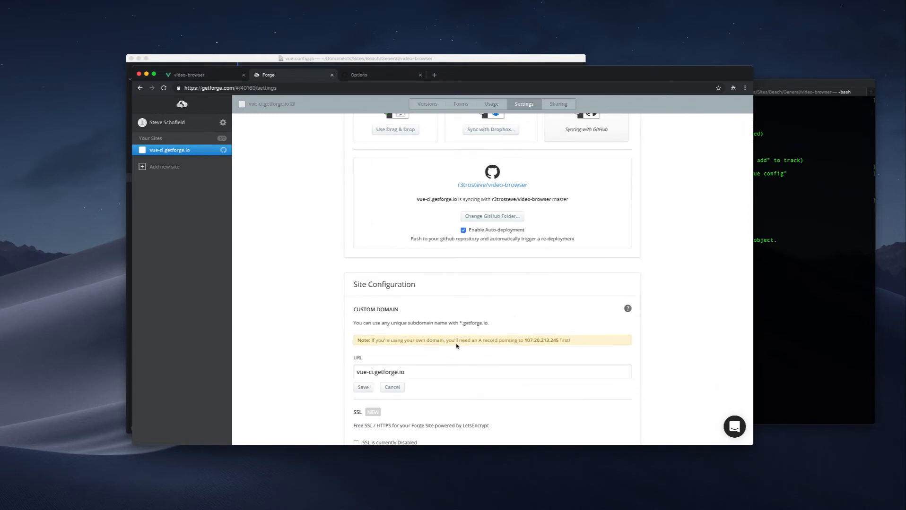
pyautogui.scroll(-4, 456, 346)
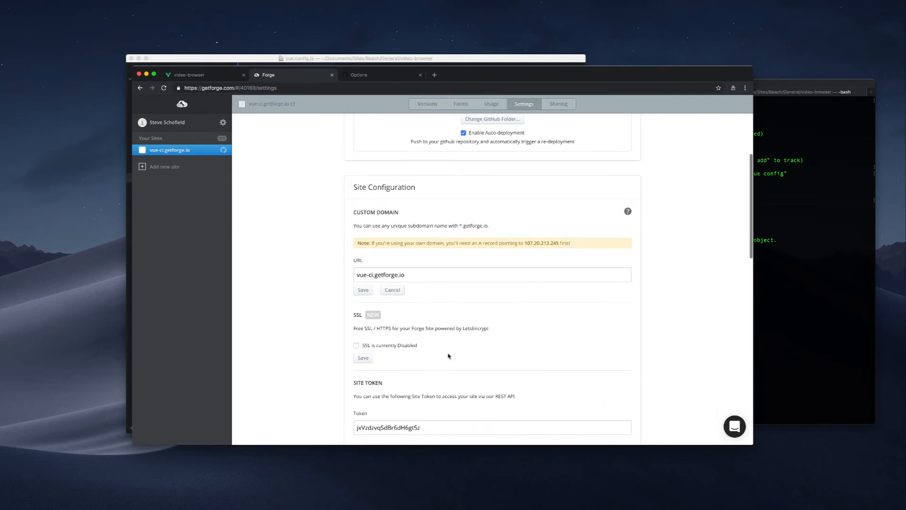
pyautogui.scroll(-6, 448, 356)
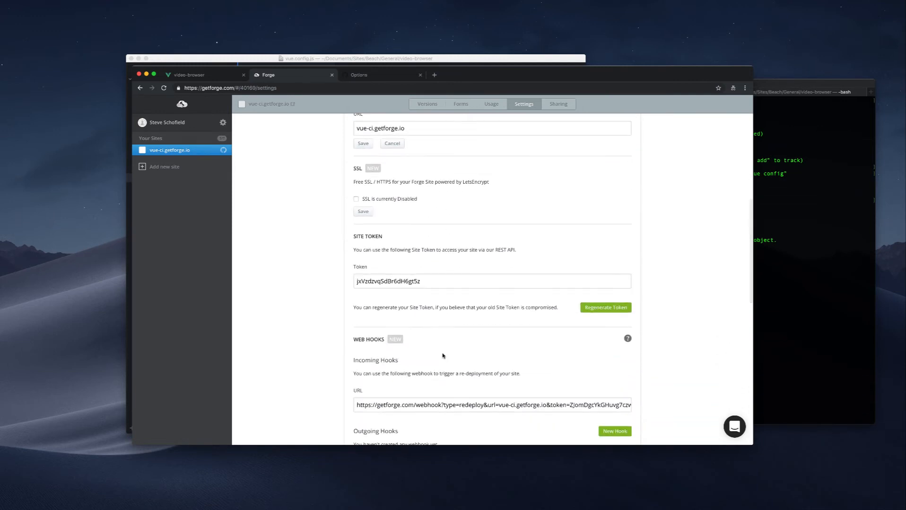
pyautogui.scroll(-3, 443, 356)
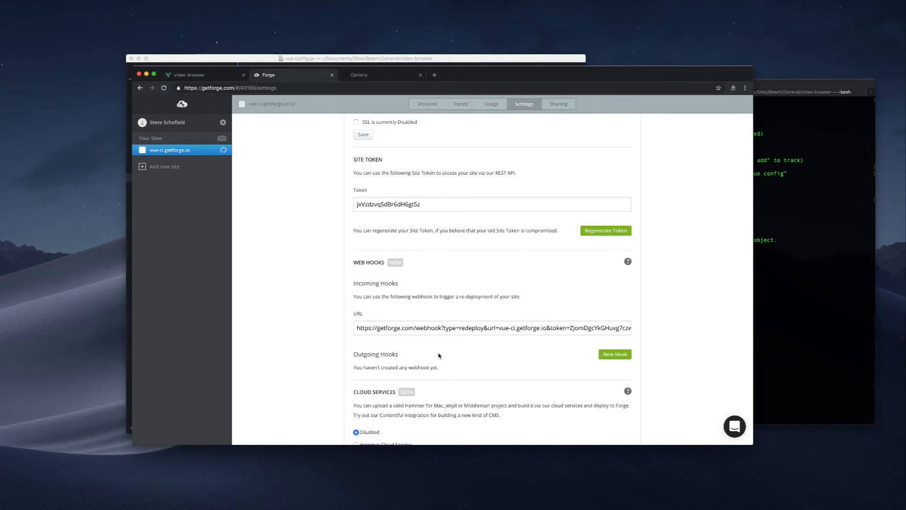
pyautogui.scroll(-2, 439, 356)
pyautogui.scroll(-3, 378, 226)
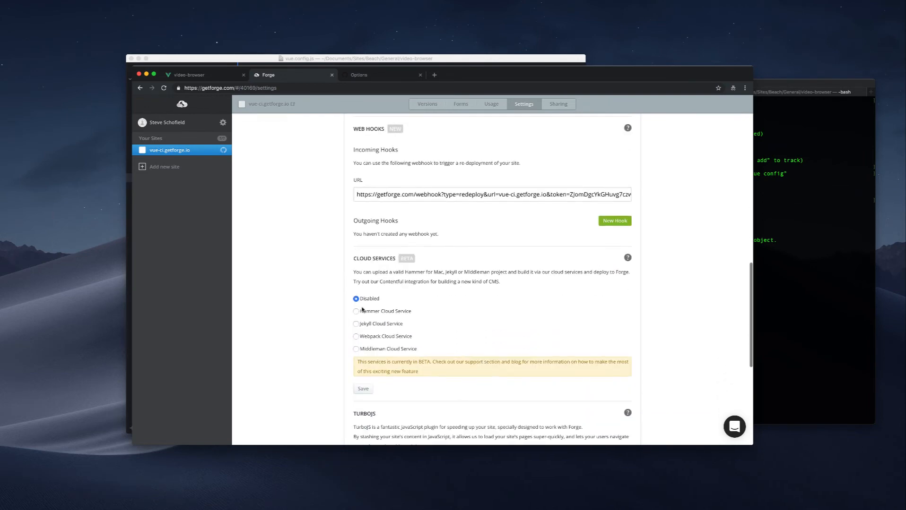
pyautogui.click(356, 337)
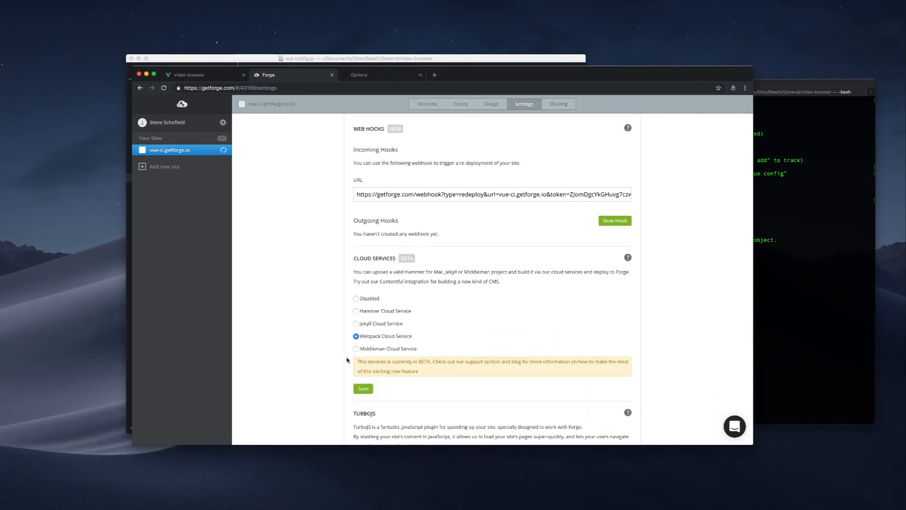
pyautogui.click(363, 389)
# Deploy the site from GitHub on the versions page and follow the new version's deployment in the Forge console.
pyautogui.scroll(-6, 485, 298)
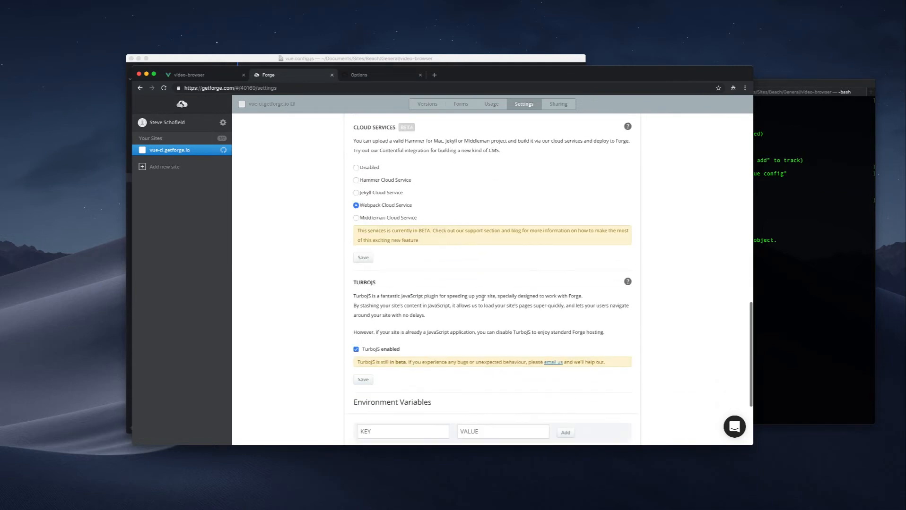
pyautogui.scroll(15, 482, 299)
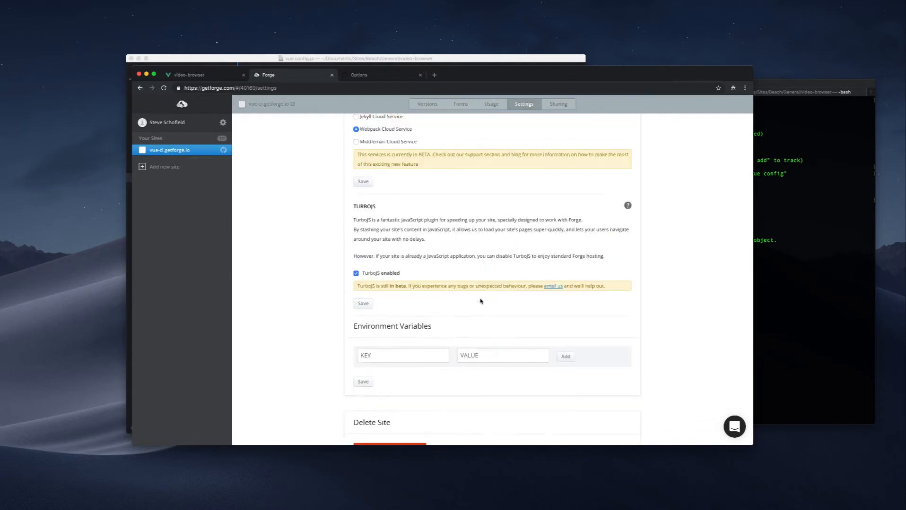
pyautogui.click(425, 106)
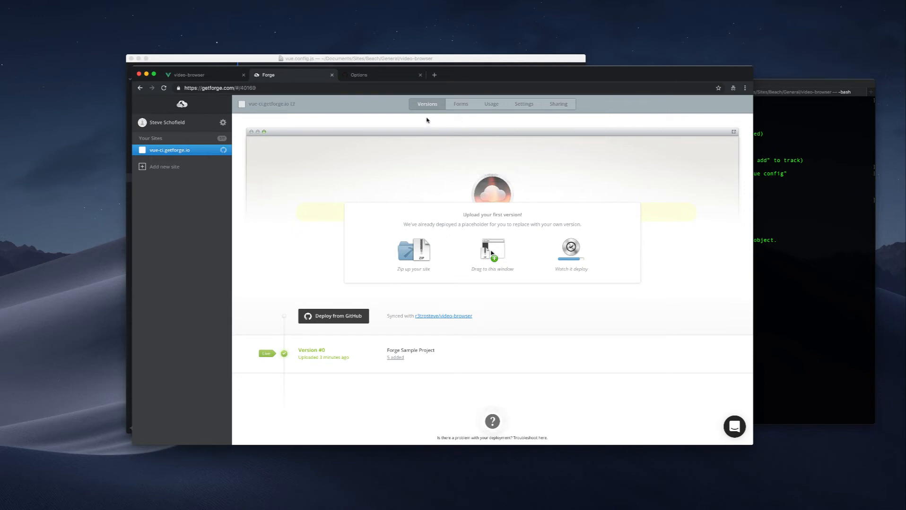
pyautogui.scroll(-1, 351, 320)
pyautogui.click(351, 320)
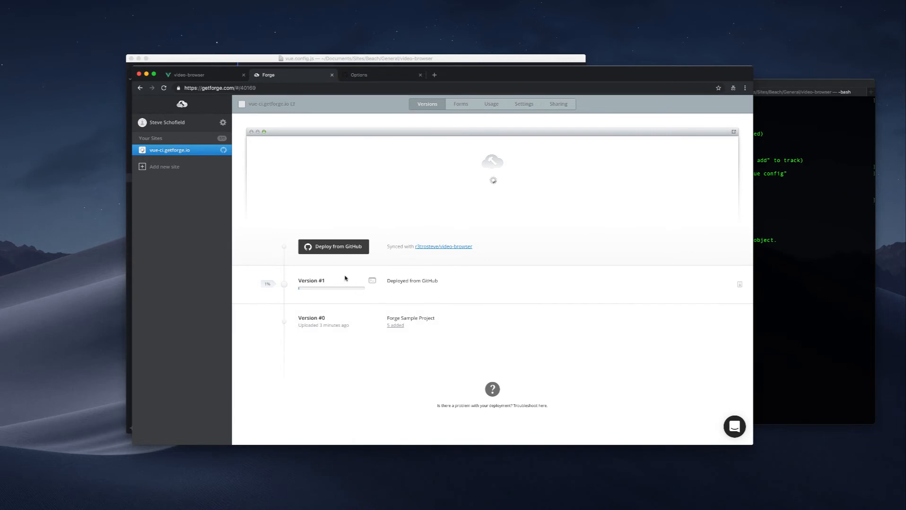
pyautogui.click(373, 282)
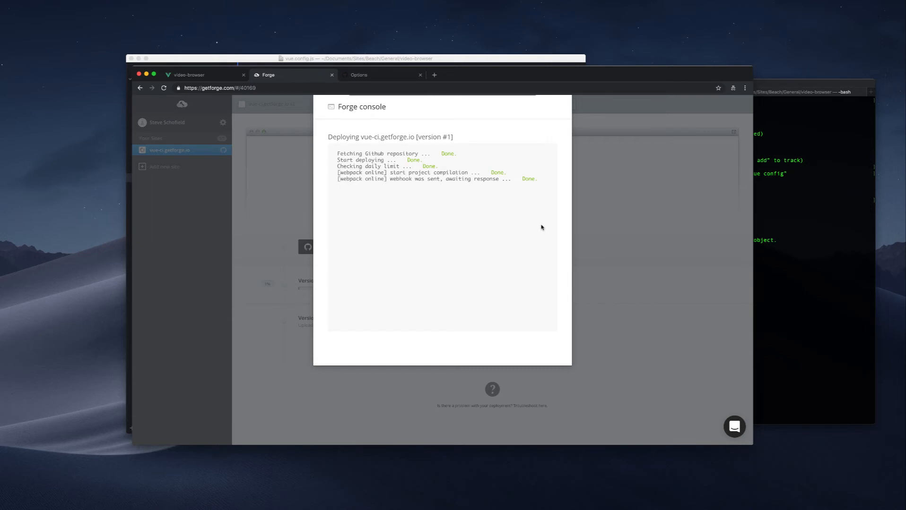
pyautogui.moveTo(338, 180); pyautogui.dragTo(384, 180)
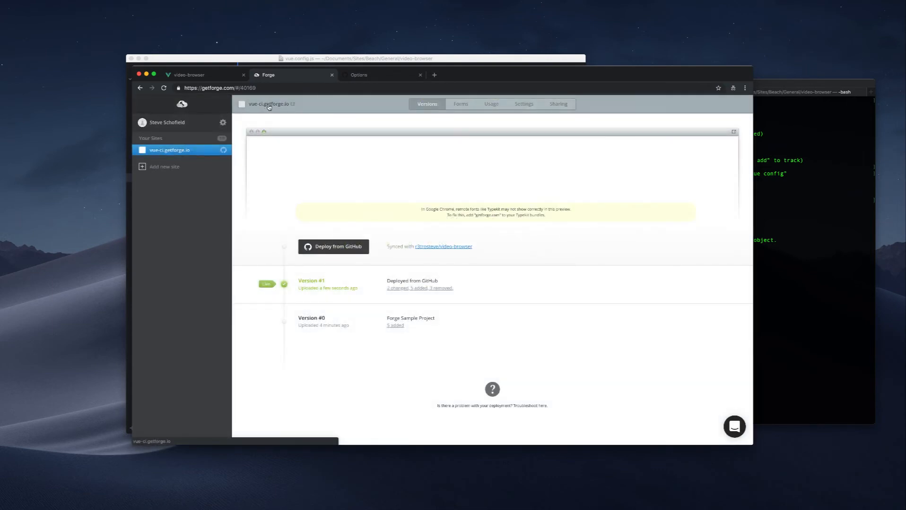
# Open the live vue-ci.getforge.io site, reload it, search for "chisel" and select the first video result.
pyautogui.click(268, 104)
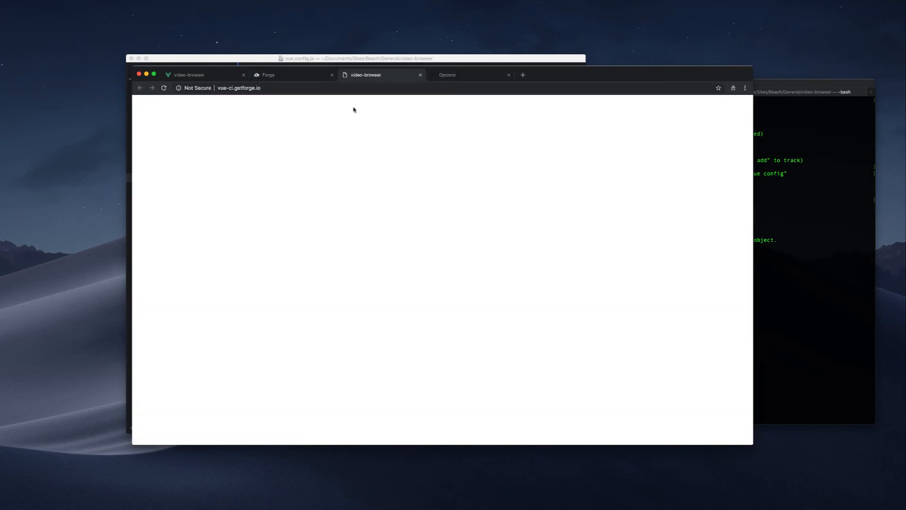
pyautogui.click(164, 89)
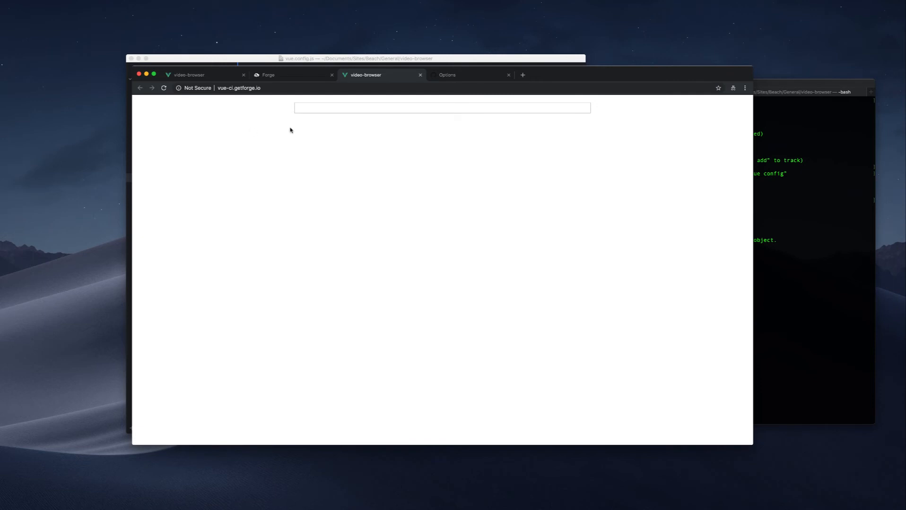
pyautogui.click(328, 109)
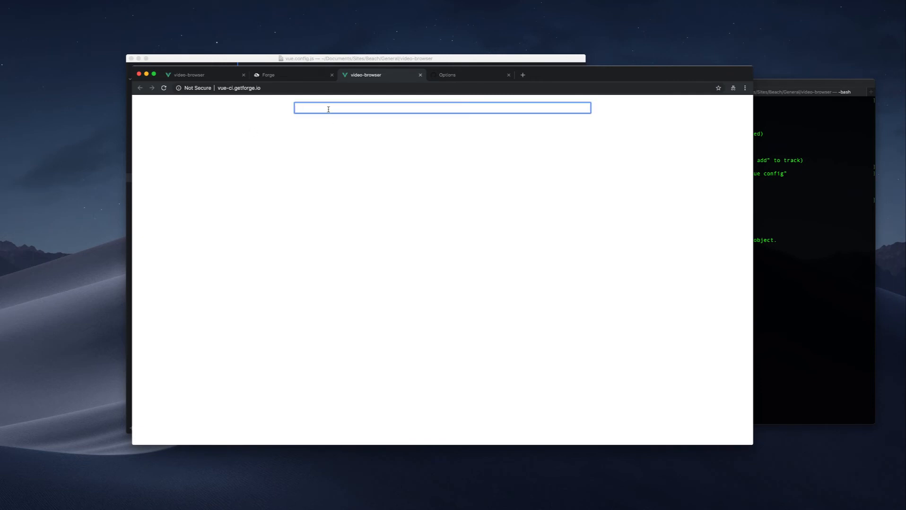
pyautogui.write('chisel')
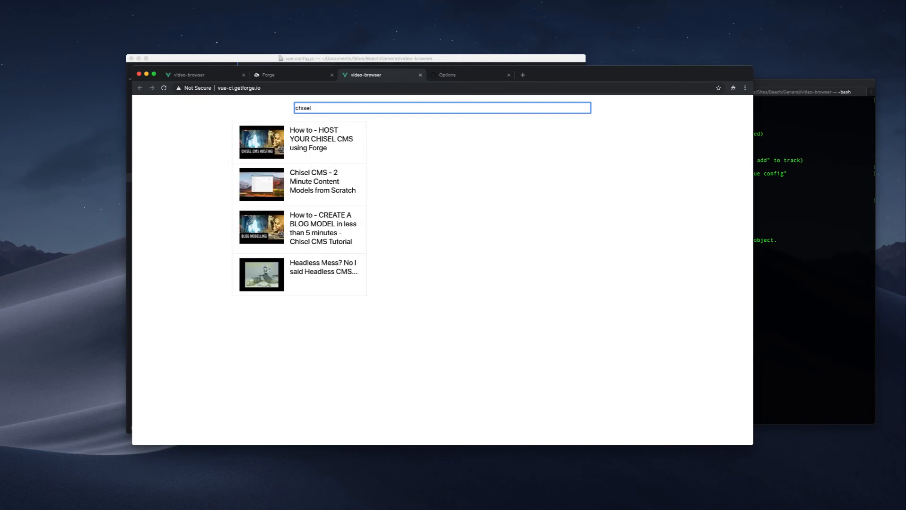
pyautogui.click(330, 127)
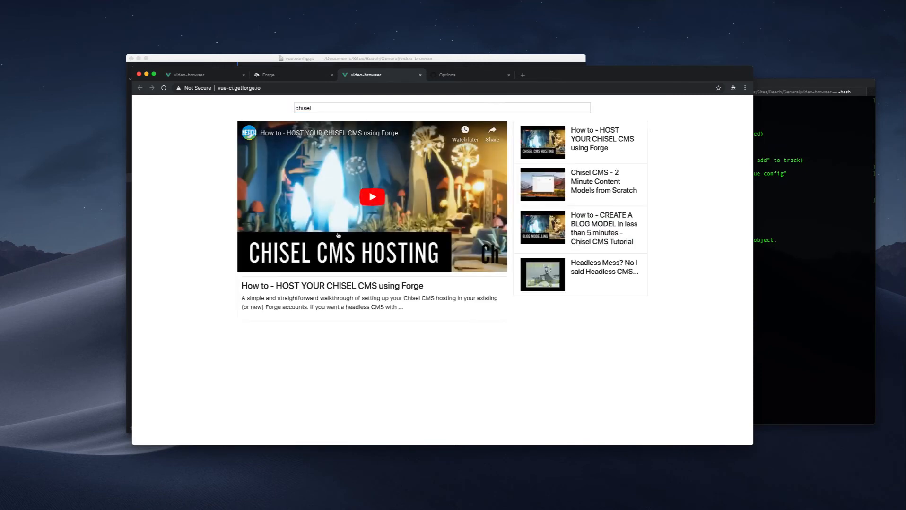
# Switch to the code editor, look through App.vue and open SearchBar.vue from the components folder.
pyautogui.click(286, 76)
pyautogui.click(386, 75)
pyautogui.click(438, 61)
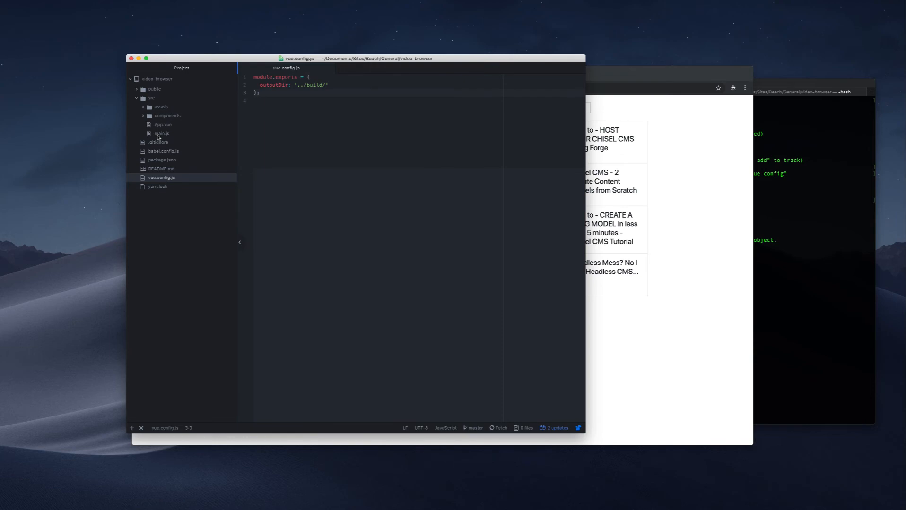
pyautogui.click(160, 127)
pyautogui.scroll(-5, 317, 161)
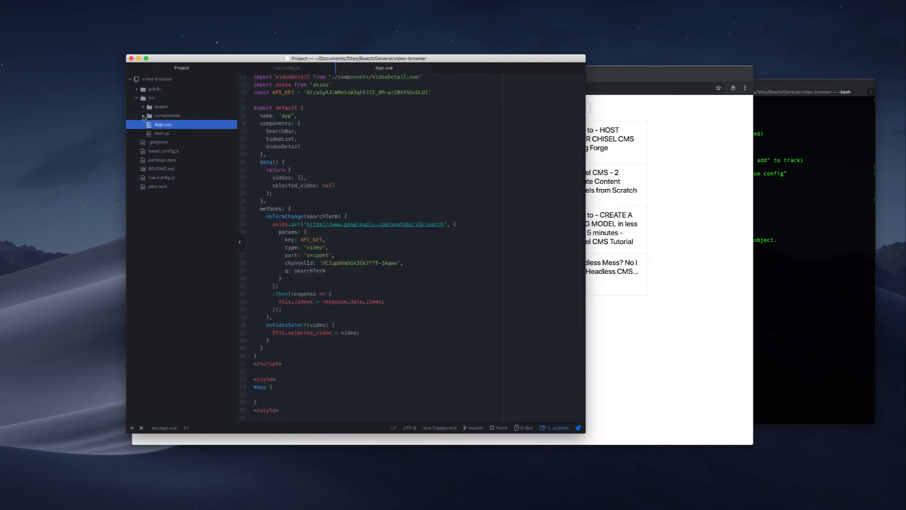
pyautogui.click(144, 117)
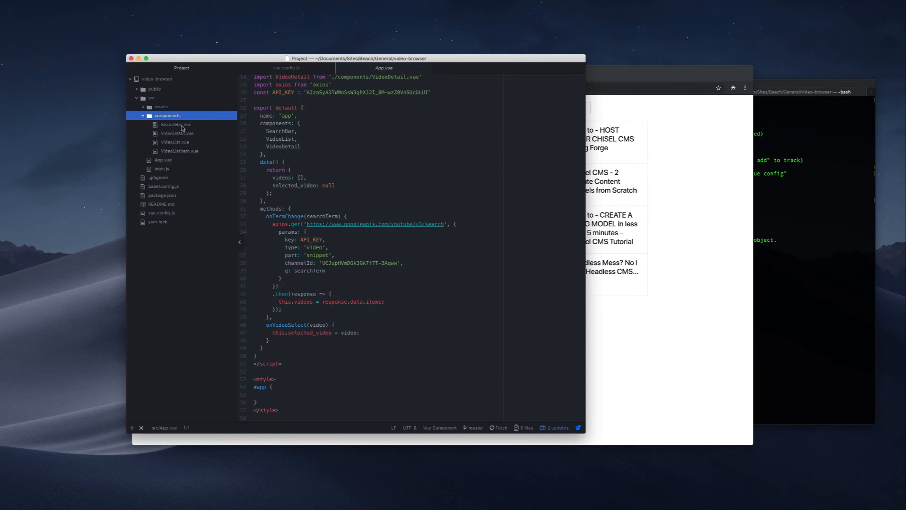
pyautogui.click(182, 125)
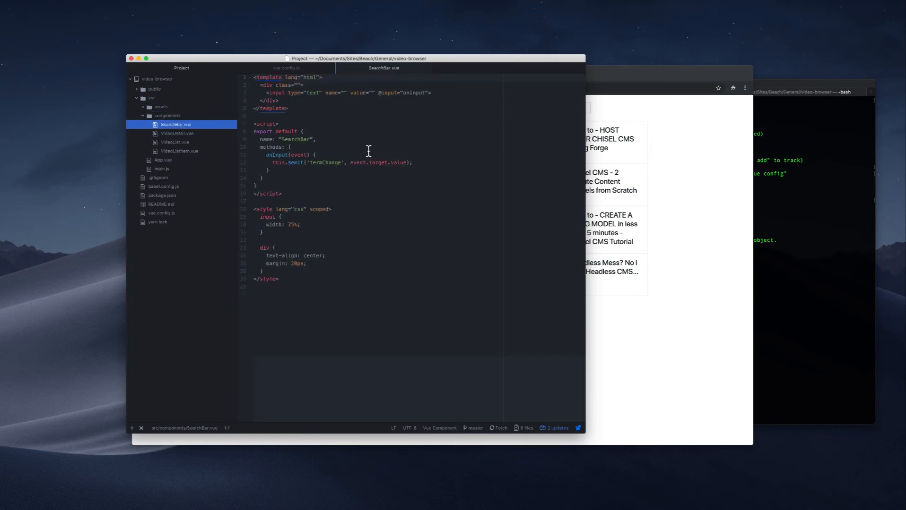
# Add the attribute placeholder="Search Videos" to the text input in SearchBar.vue and save the file.
pyautogui.click(427, 92)
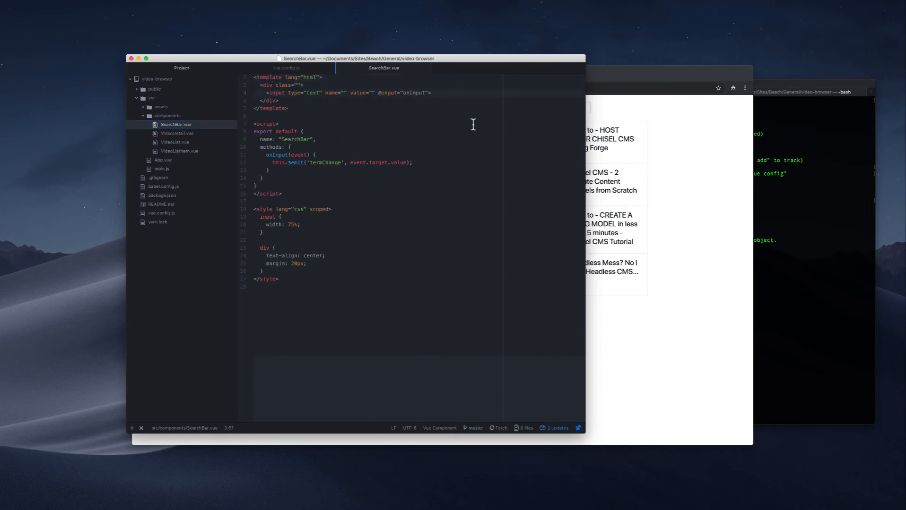
pyautogui.write('place')
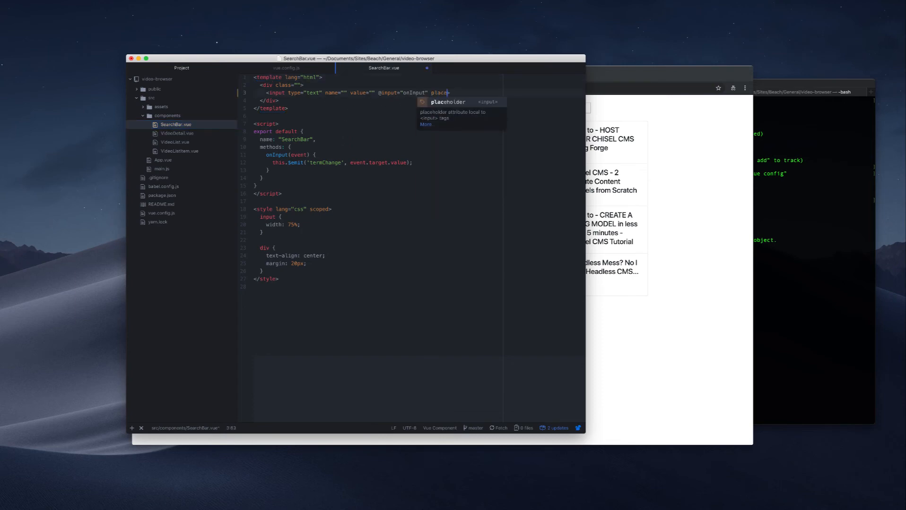
pyautogui.press('Tab')
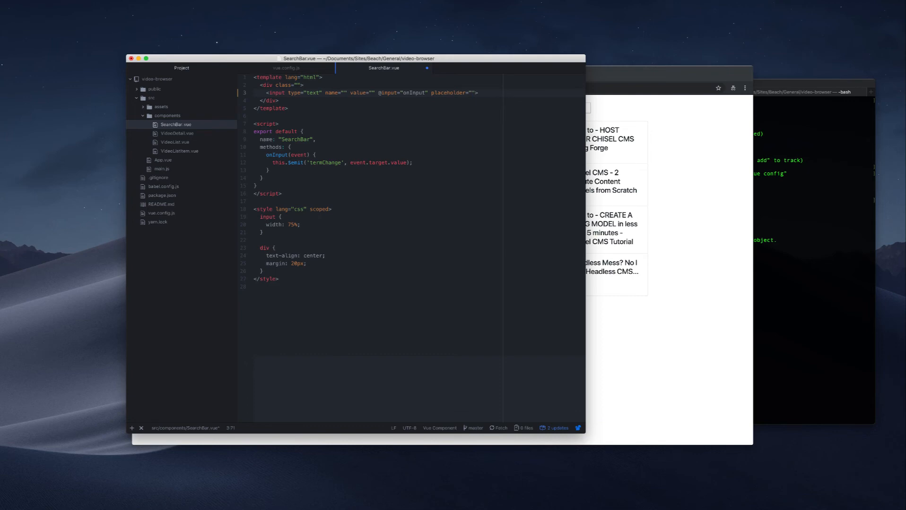
pyautogui.write('Sear')
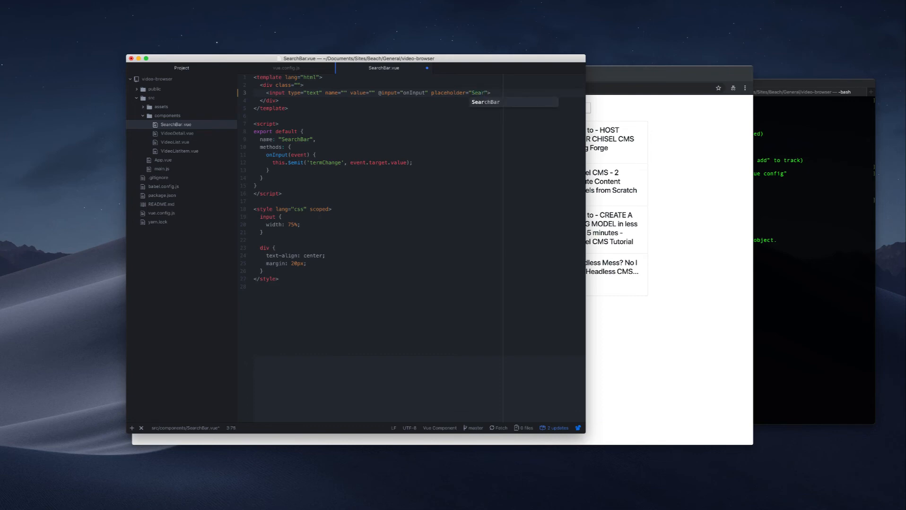
pyautogui.write('ch Videos')
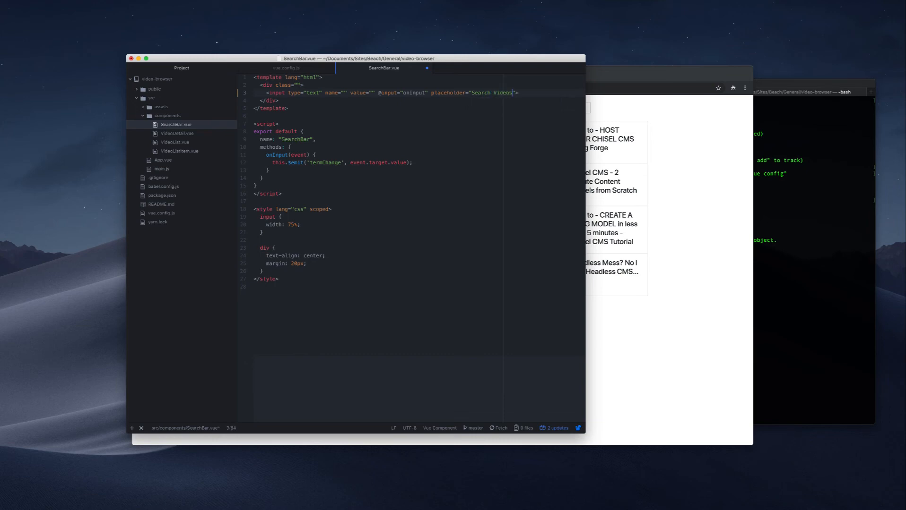
pyautogui.press('super+s')
# Switch to the browser and check the search field's placeholder in the local app at localhost:8081.
pyautogui.press('super+Tab')
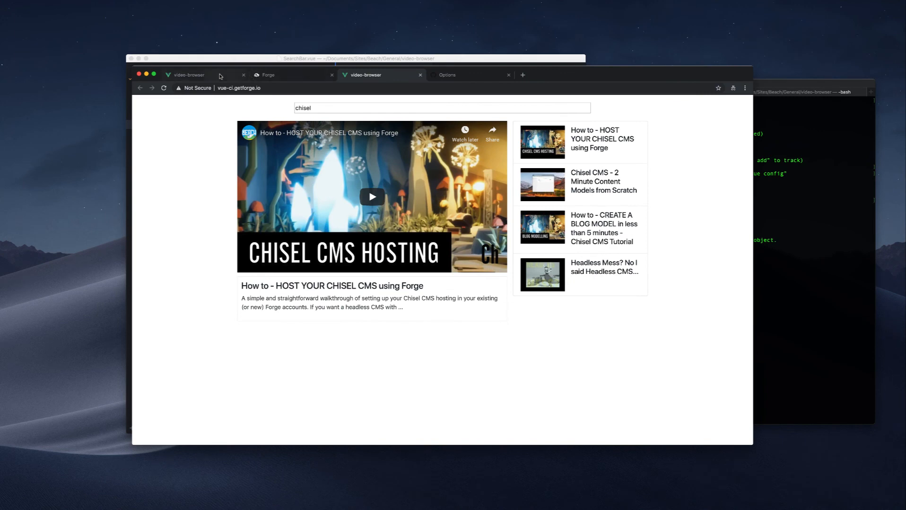
pyautogui.click(220, 76)
pyautogui.click(349, 108)
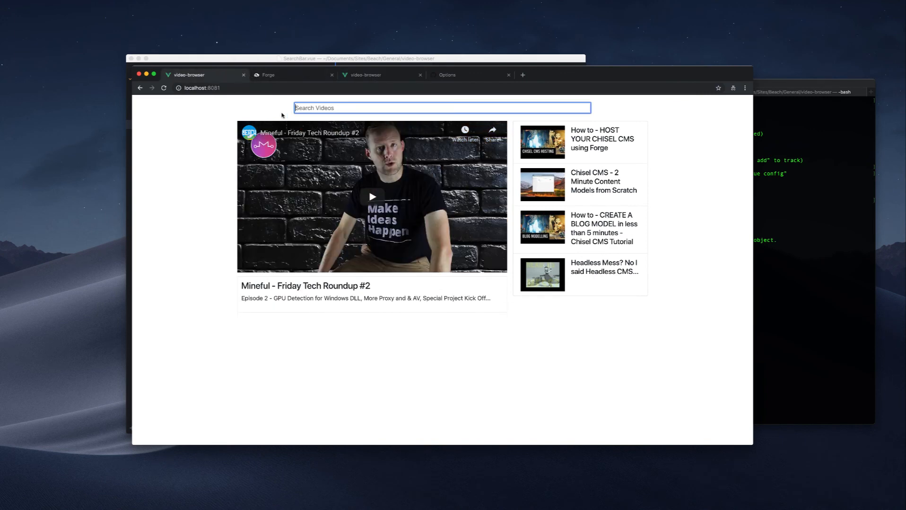
# Switch to the terminal, check the git status of the video-browser repository and stage all changes.
pyautogui.click(785, 203)
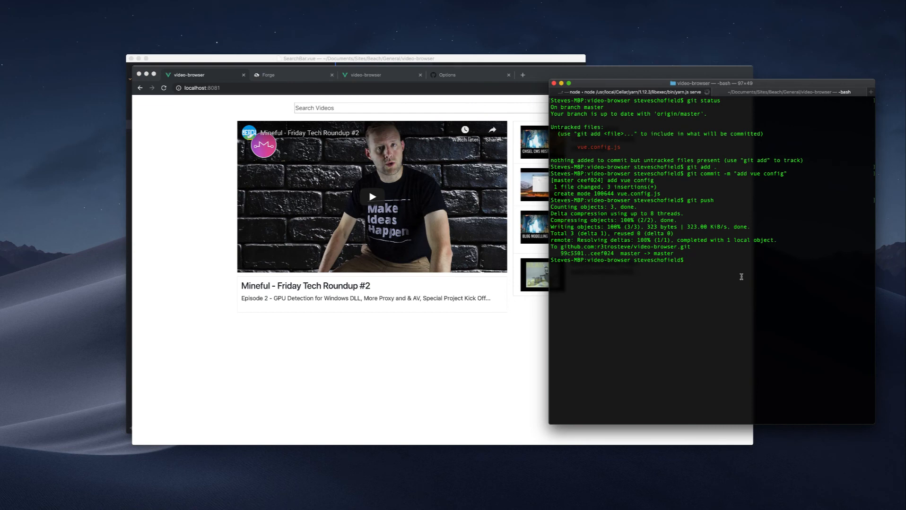
pyautogui.write('git status')
pyautogui.press('Return')
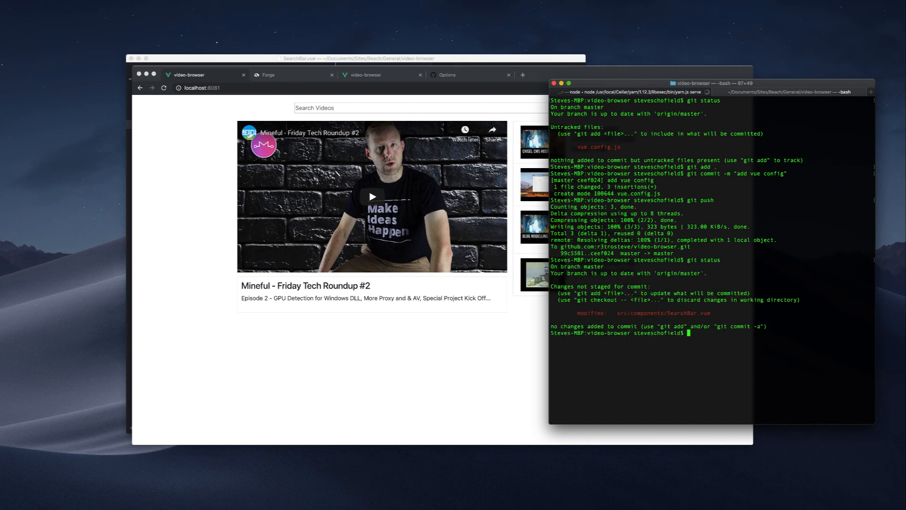
pyautogui.write('git add .')
pyautogui.press('Return')
# Commit the staged changes with the message "placeholder for search input" and push them to the GitHub repository.
pyautogui.write('git comm')
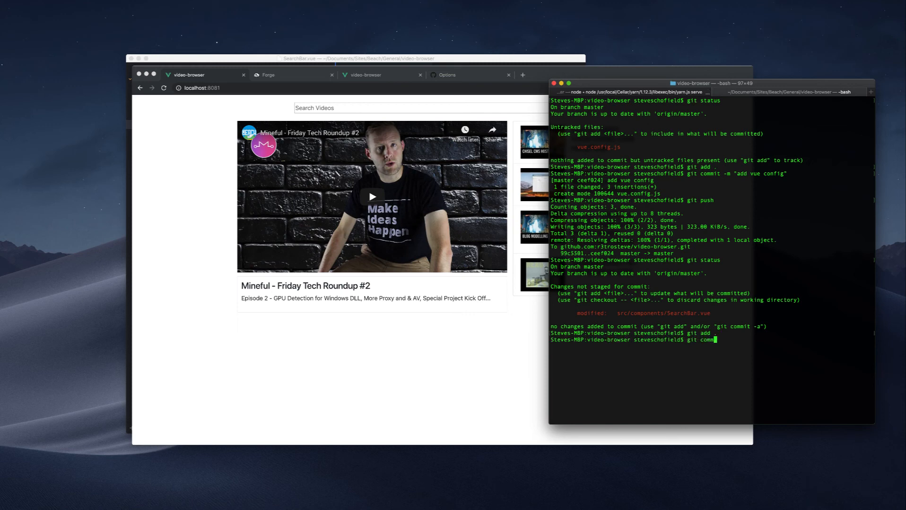
pyautogui.write('it--m "placeholder for search input"')
pyautogui.press('Return')
pyautogui.write('git push')
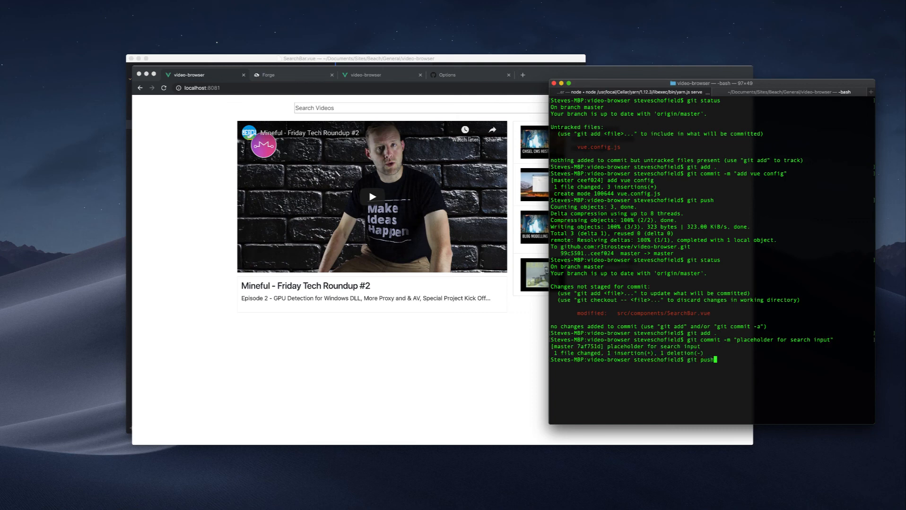
pyautogui.press('Return')
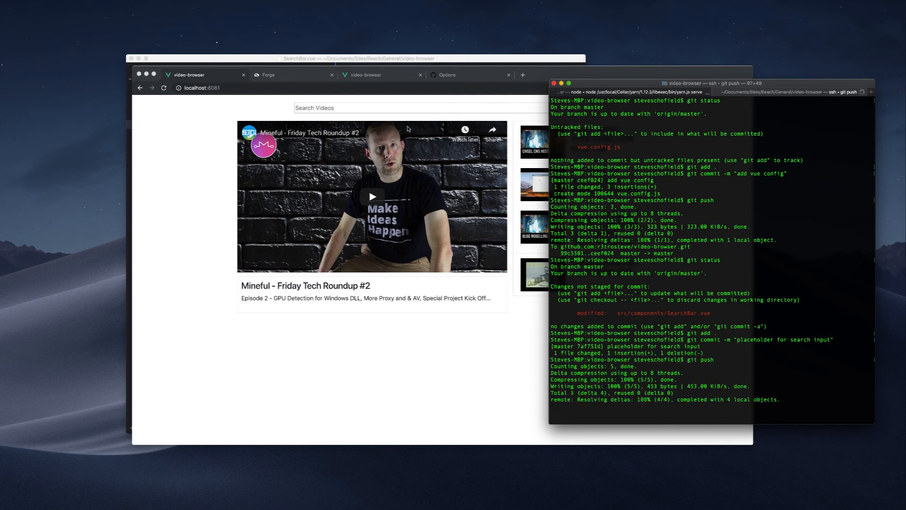
# Switch to the Forge site in the browser and open the Version #2 deployment console to follow the build.
pyautogui.click(293, 74)
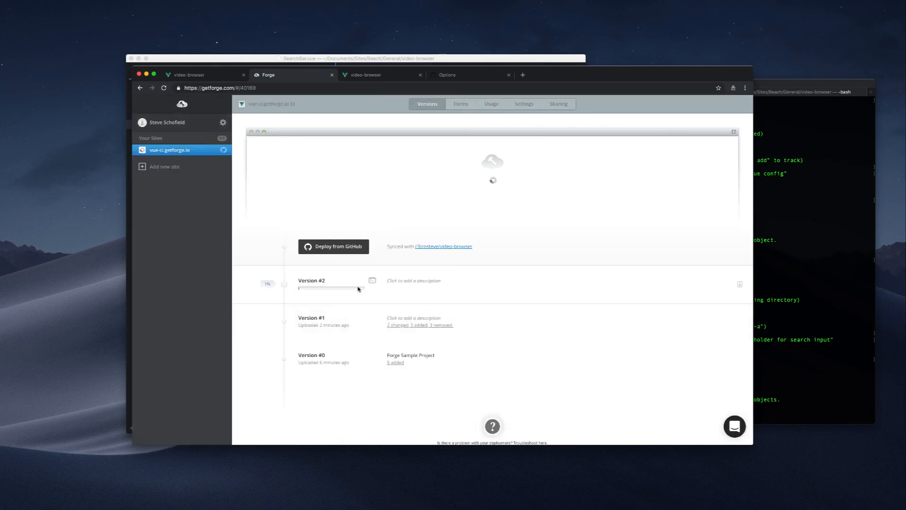
pyautogui.click(372, 280)
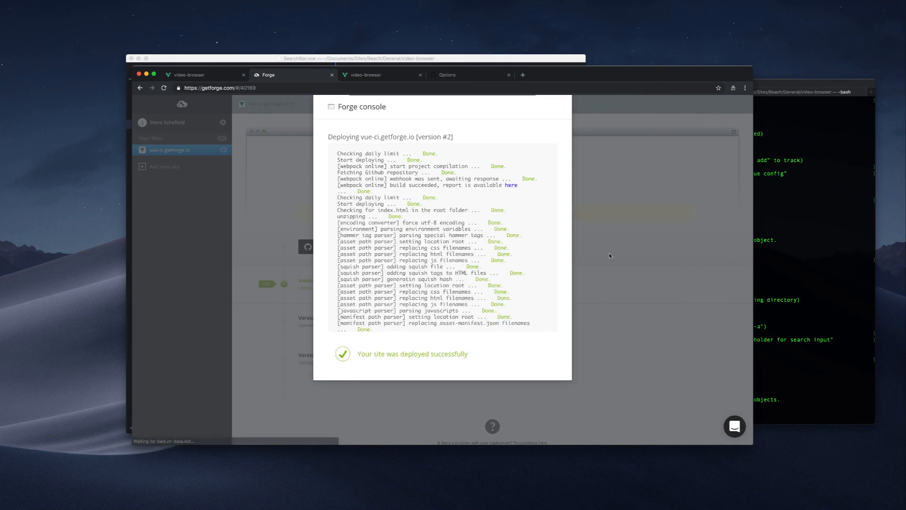
# Go to the live site vue-ci.getforge.io, clear its search field and reload the page to check the placeholder.
pyautogui.click(367, 75)
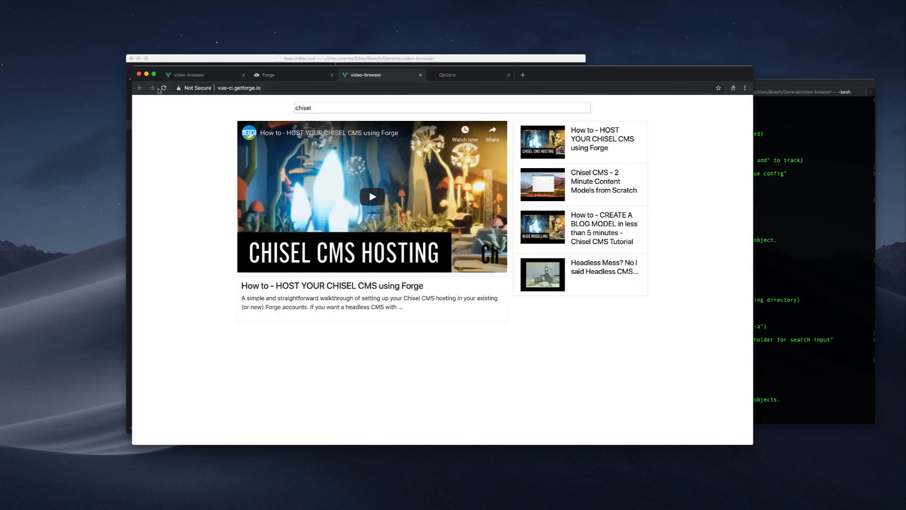
pyautogui.moveTo(315, 107); pyautogui.dragTo(274, 108)
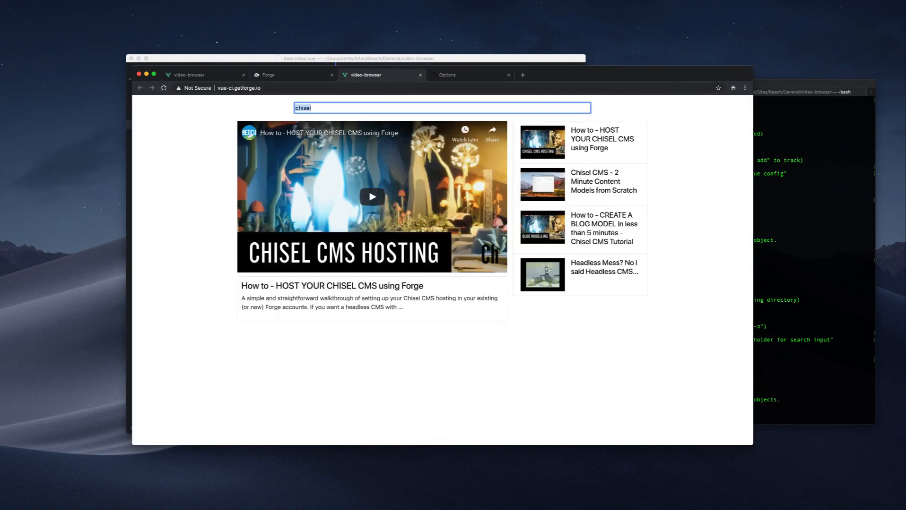
pyautogui.press('BackSpace')
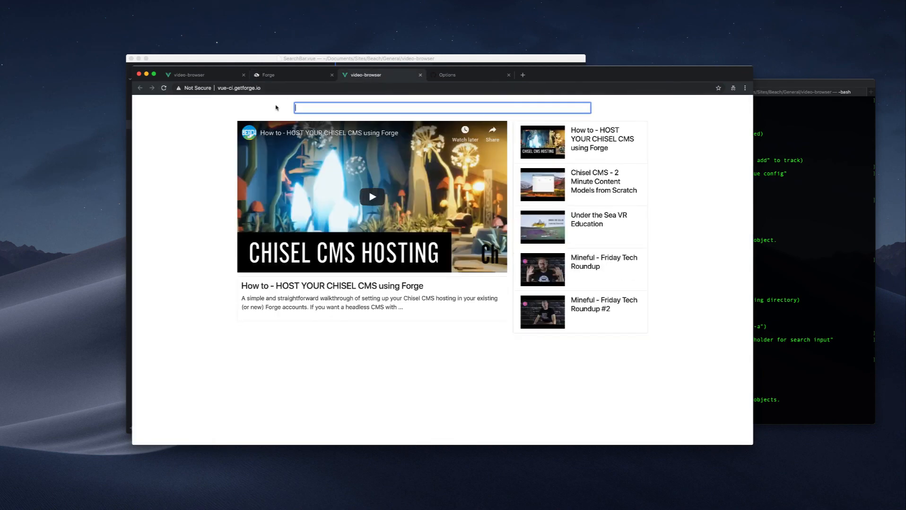
pyautogui.click(163, 88)
# Search the live site for "chisel" and open the video "Chisel CMS - 2 Minute Content Models from Scratch".
pyautogui.click(325, 110)
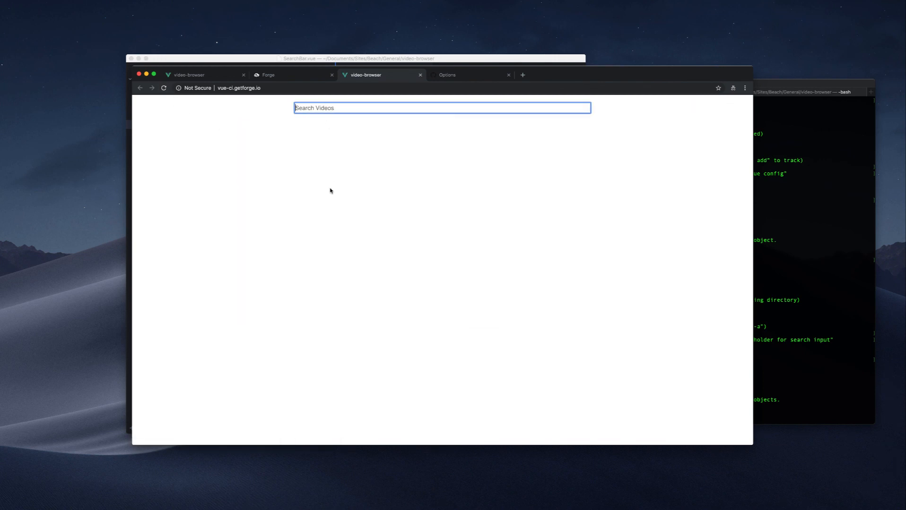
pyautogui.write('chisel')
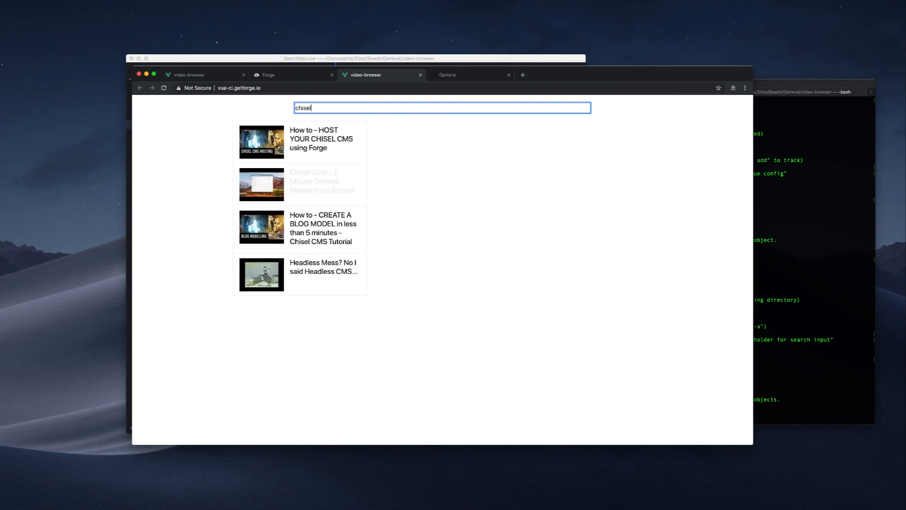
pyautogui.click(303, 182)
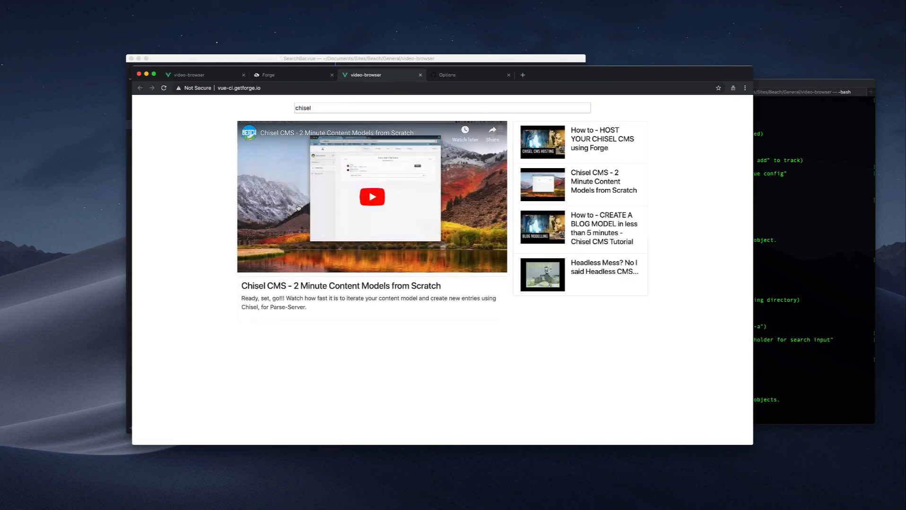